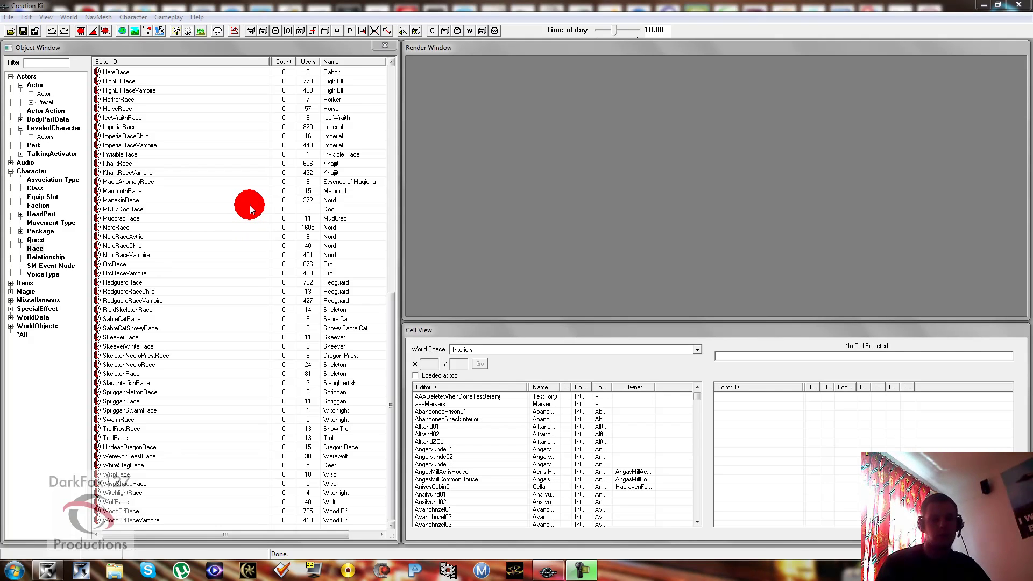
# Step: Open the BretonRace entry in the race list and change its ID to RedBretonRace
pyautogui.click(188, 190)
pyautogui.scroll(15, 186, 191)
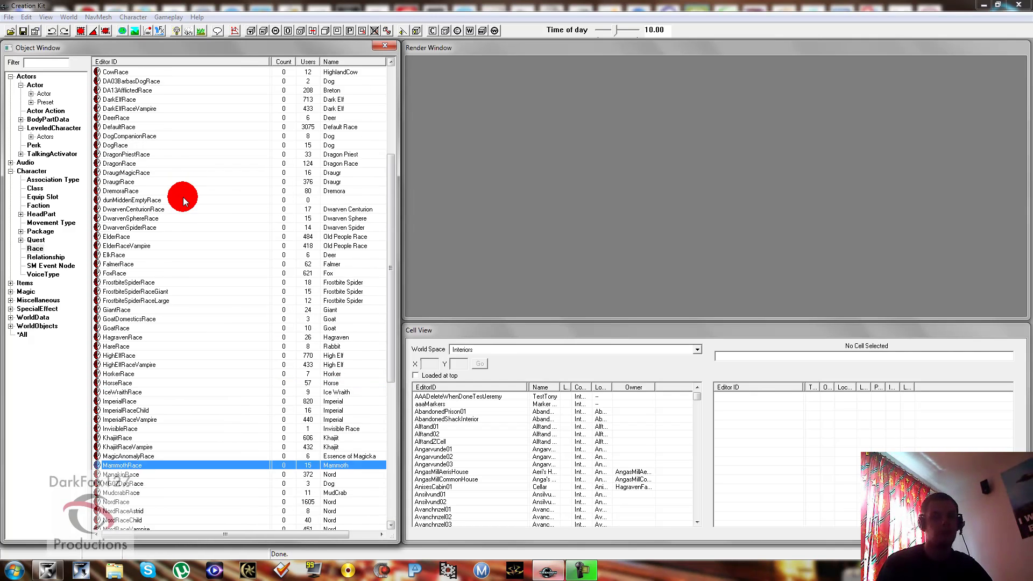
pyautogui.scroll(2, 171, 200)
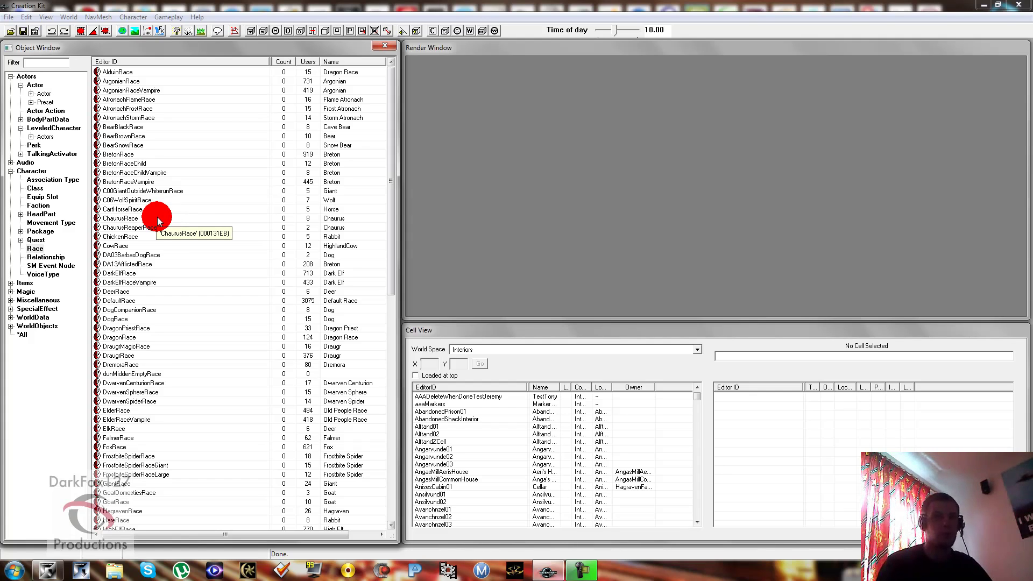
pyautogui.click(155, 172)
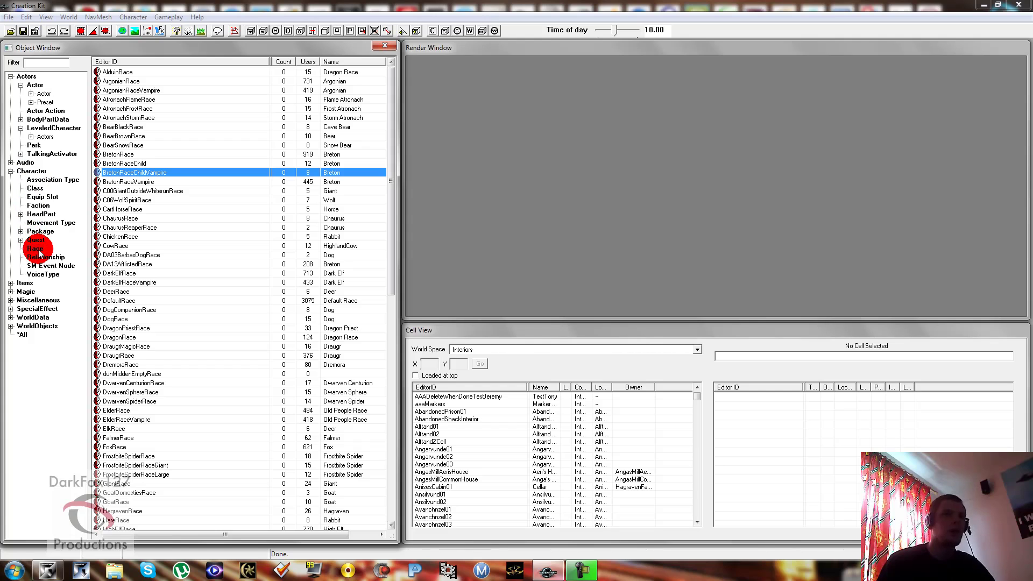
pyautogui.doubleClick(125, 154)
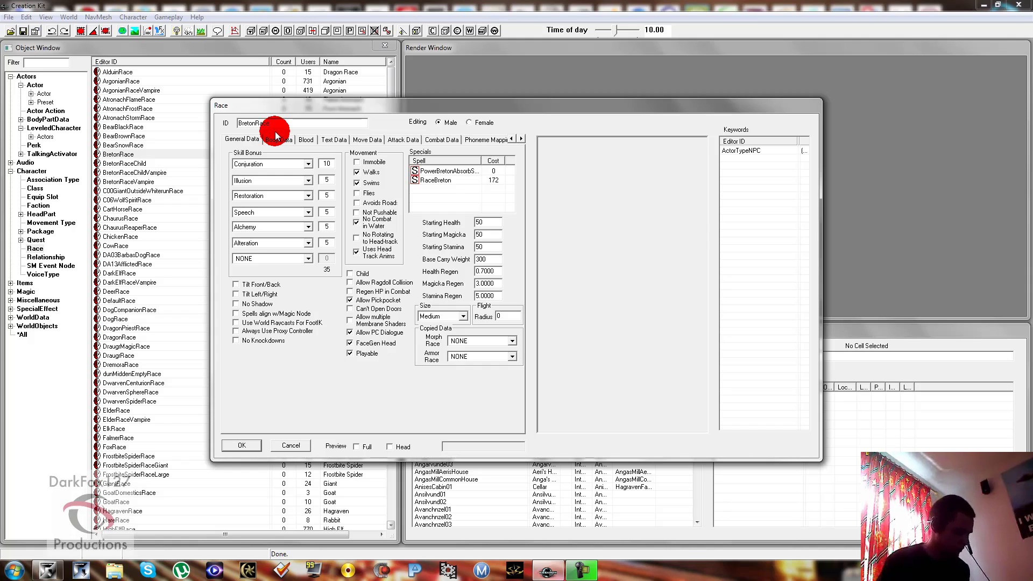
pyautogui.write('Red')
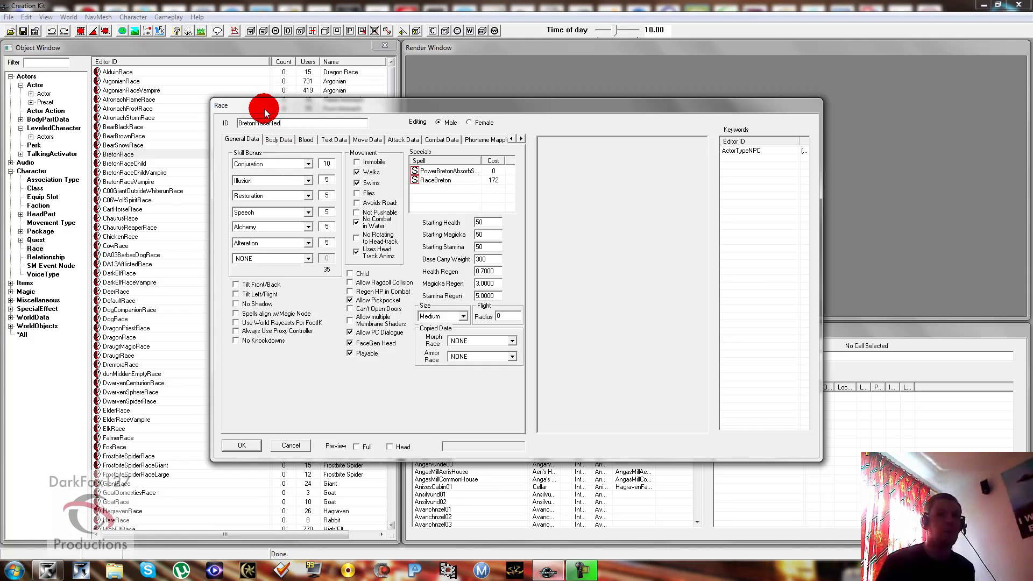
pyautogui.press('BackSpace')
pyautogui.press('BackSpace')
pyautogui.press('BackSpace')
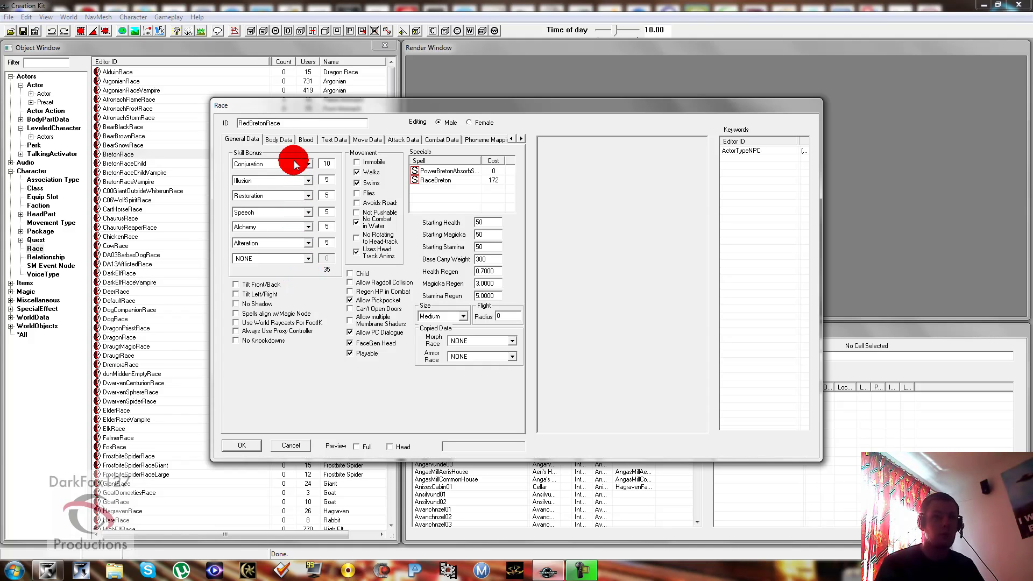
# Step: Assign Block to the empty seventh skill bonus and set its bonus value to 5
pyautogui.click(296, 259)
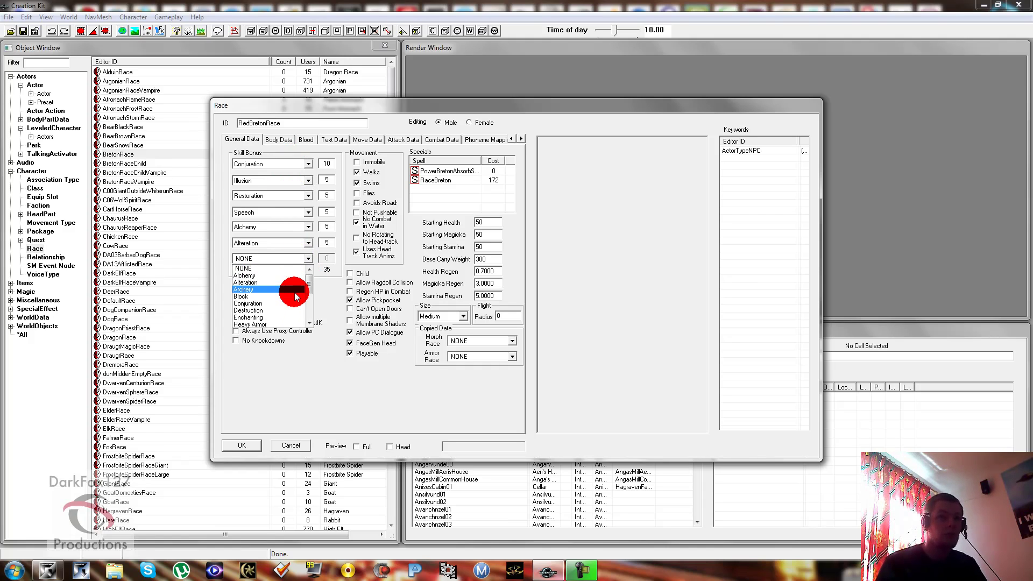
pyautogui.click(280, 274)
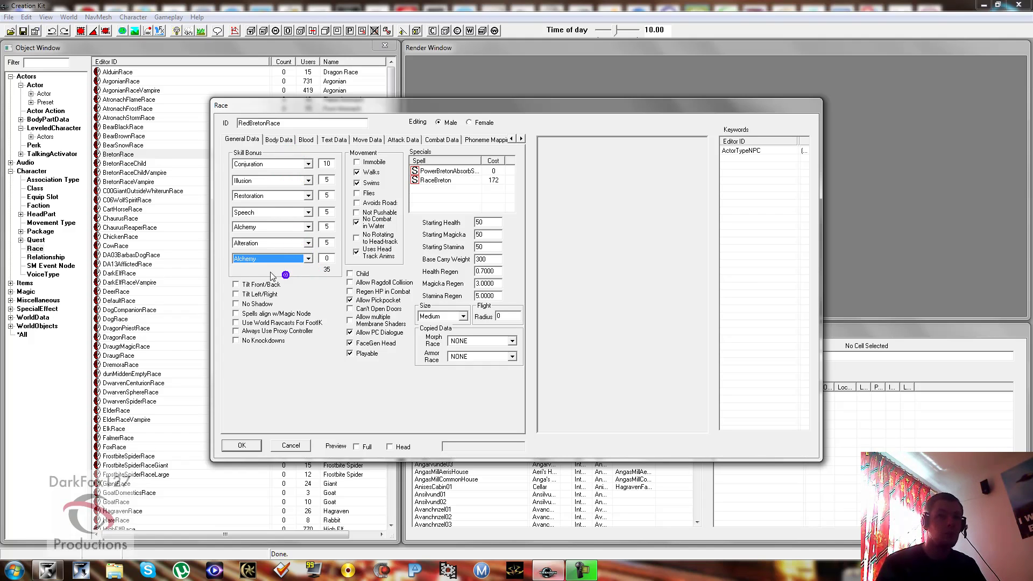
pyautogui.click(270, 260)
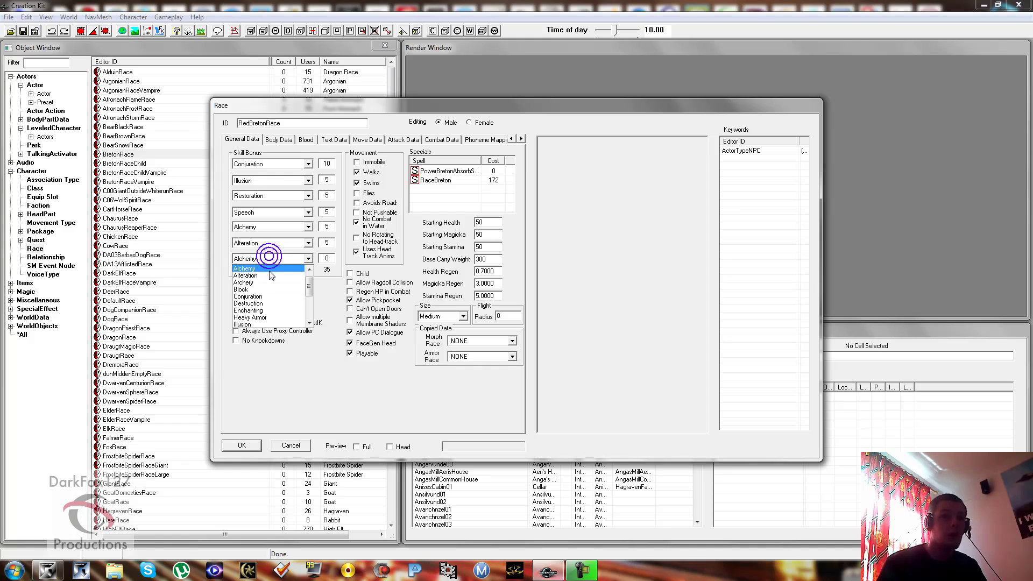
pyautogui.click(269, 277)
pyautogui.click(273, 265)
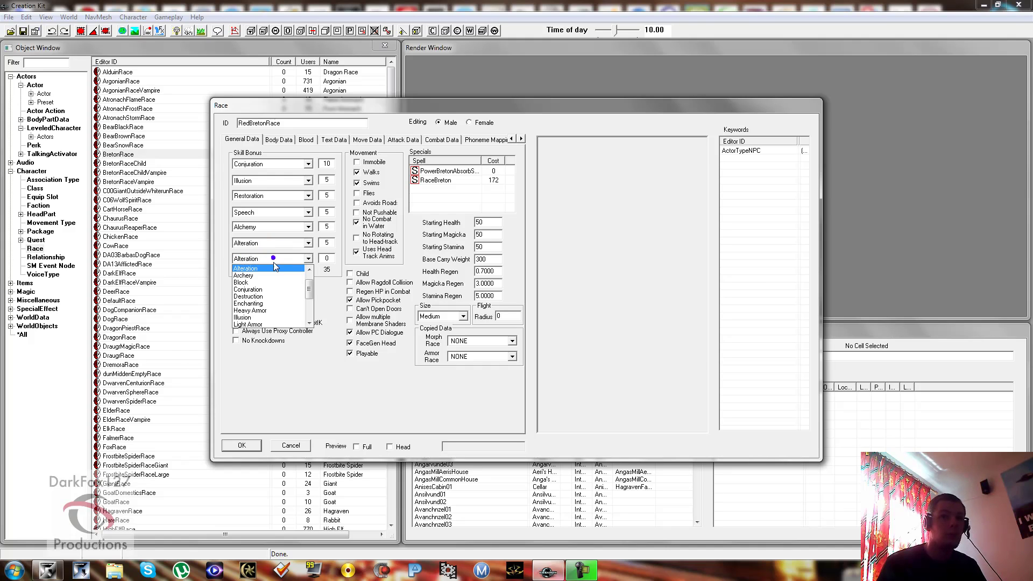
pyautogui.click(272, 282)
pyautogui.click(274, 267)
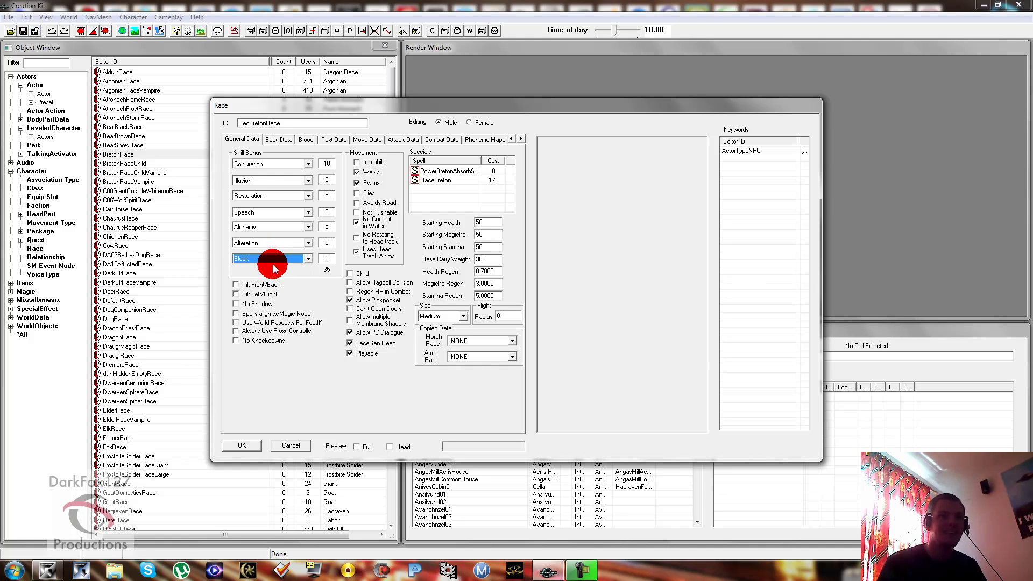
pyautogui.moveTo(330, 258); pyautogui.dragTo(309, 261)
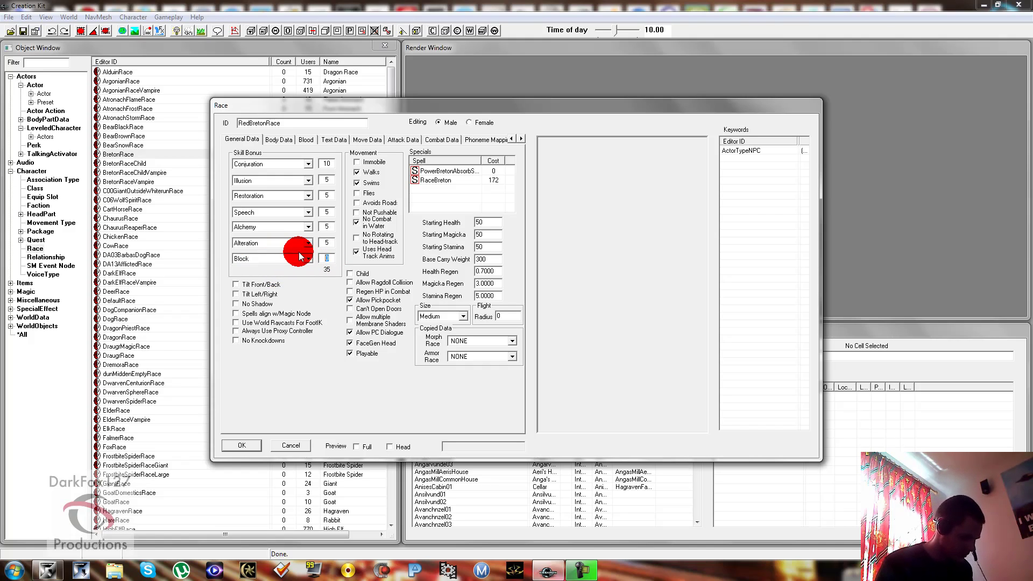
pyautogui.write('5')
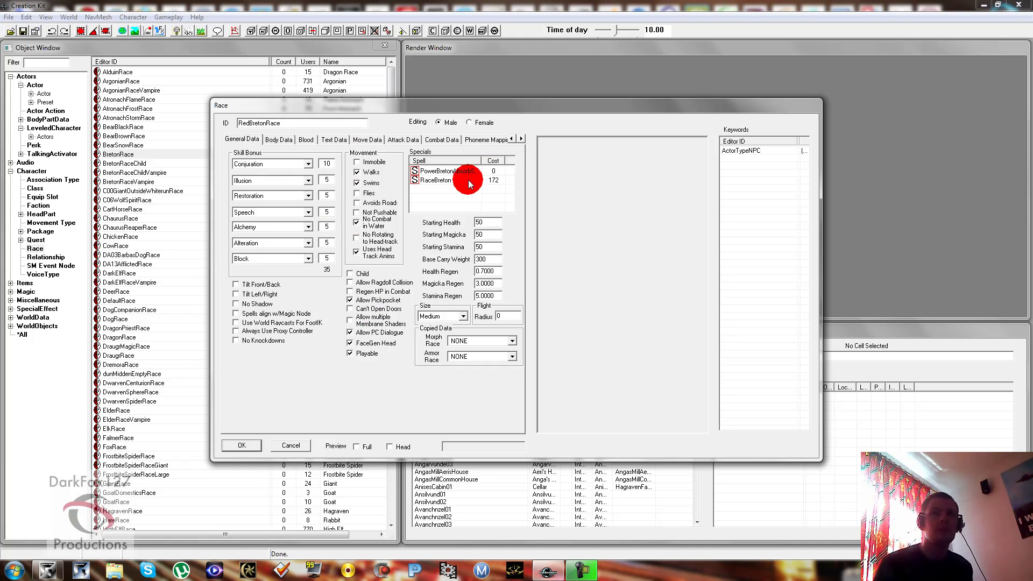
pyautogui.click(447, 190)
pyautogui.rightClick(443, 185)
pyautogui.click(443, 182)
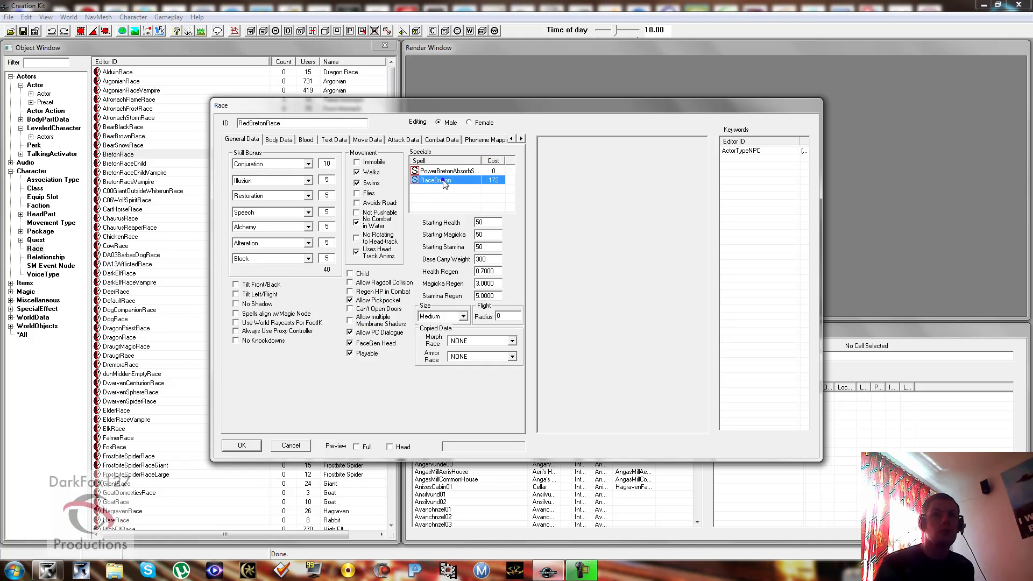
pyautogui.click(442, 174)
pyautogui.click(442, 186)
pyautogui.click(450, 203)
pyautogui.moveTo(451, 205); pyautogui.dragTo(440, 190)
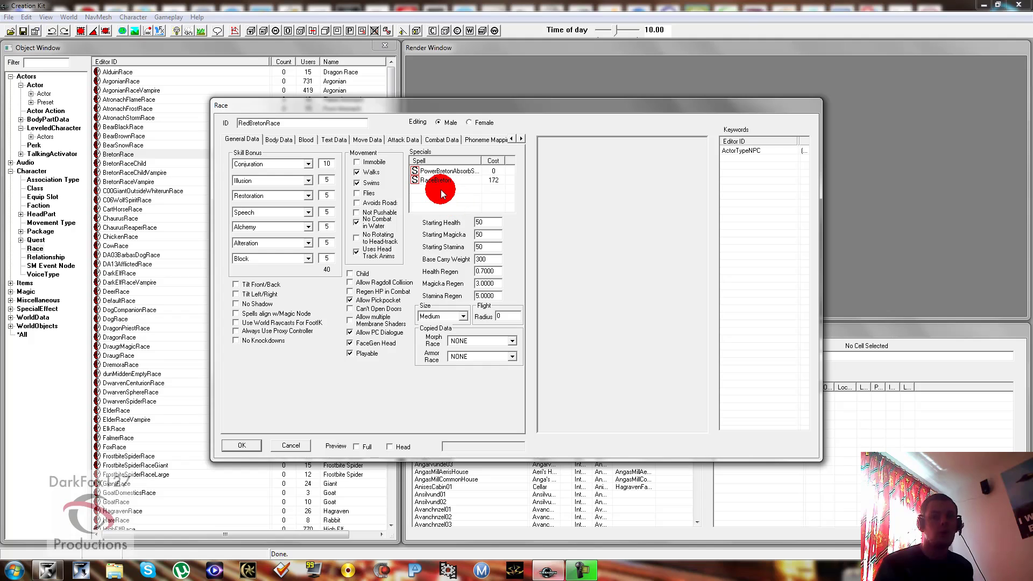
# Step: Set the race's Starting Health to 100, Base Carry Weight to 350 and Health Regen to 0.8
pyautogui.click(480, 221)
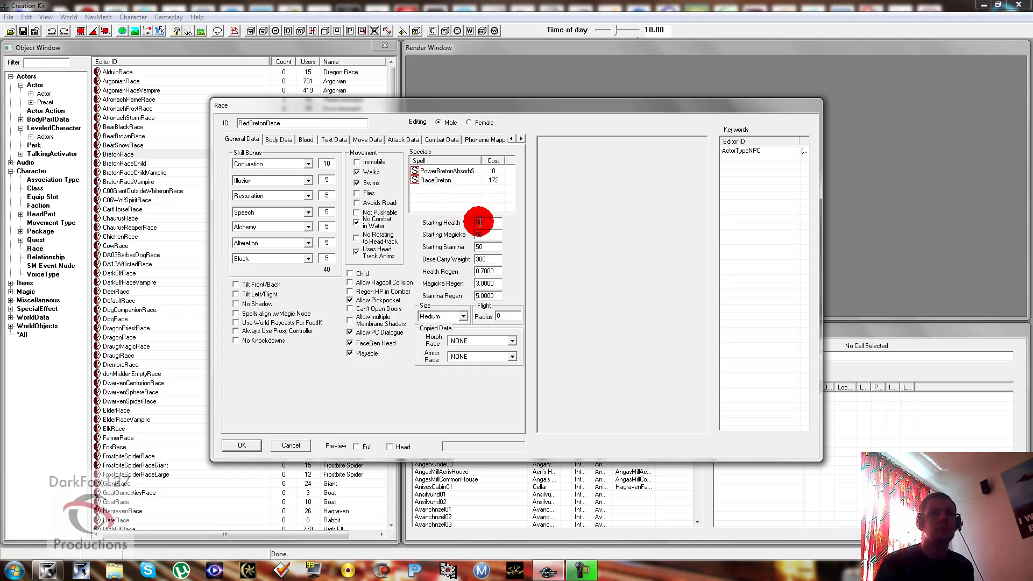
pyautogui.write('100')
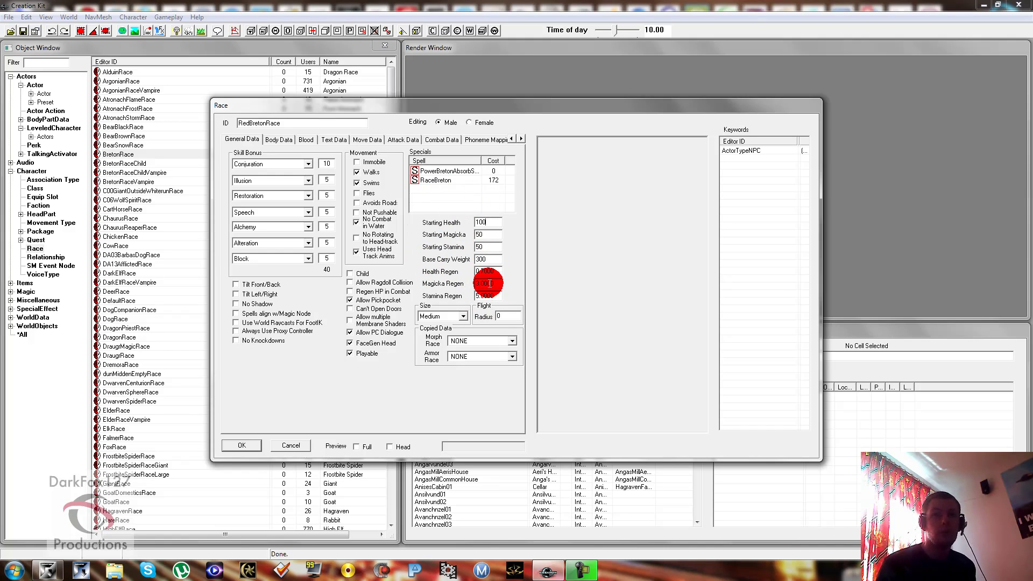
pyautogui.write('350')
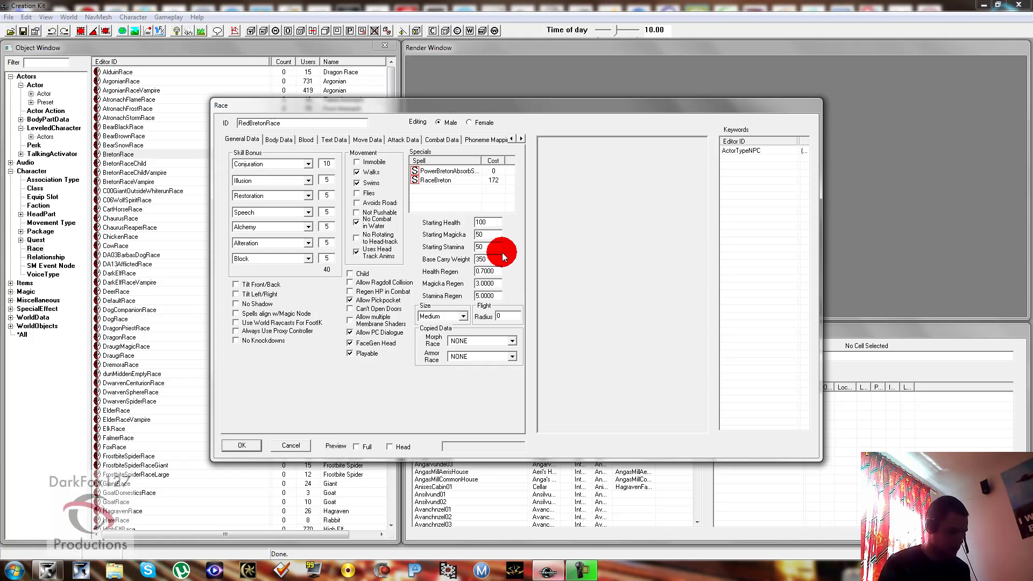
pyautogui.write('8')
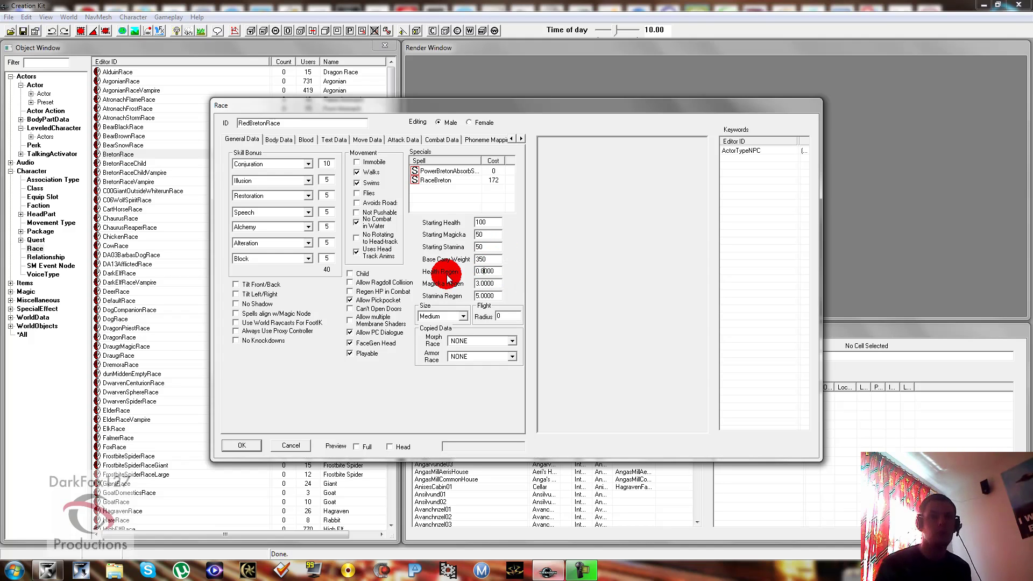
pyautogui.click(434, 316)
pyautogui.click(434, 318)
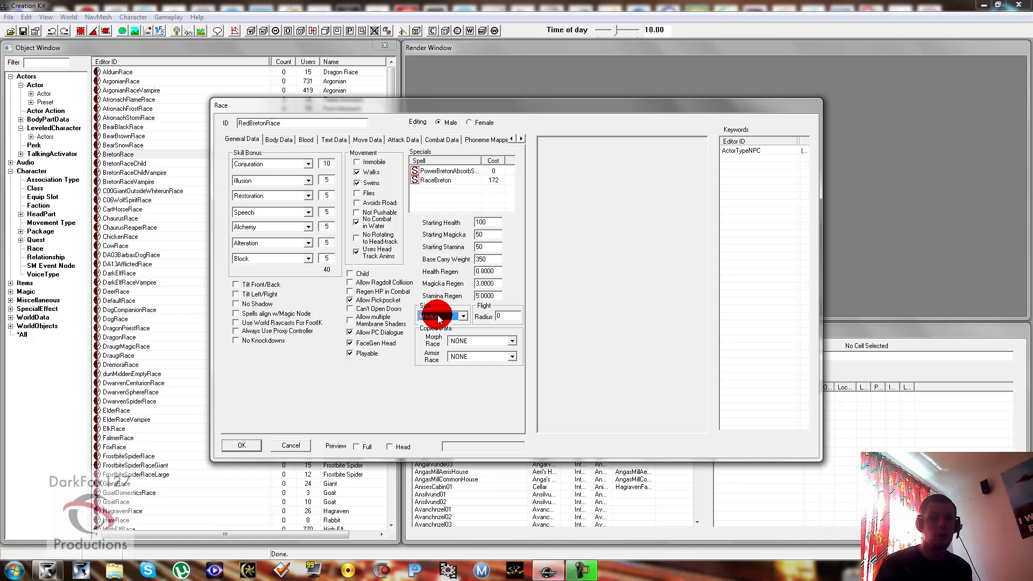
pyautogui.click(506, 316)
pyautogui.click(483, 341)
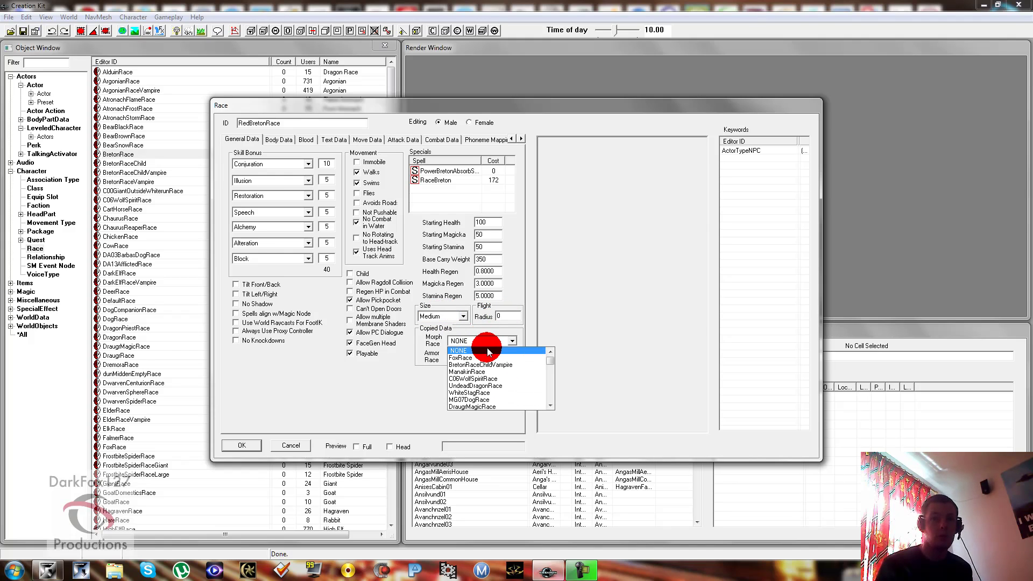
pyautogui.click(489, 351)
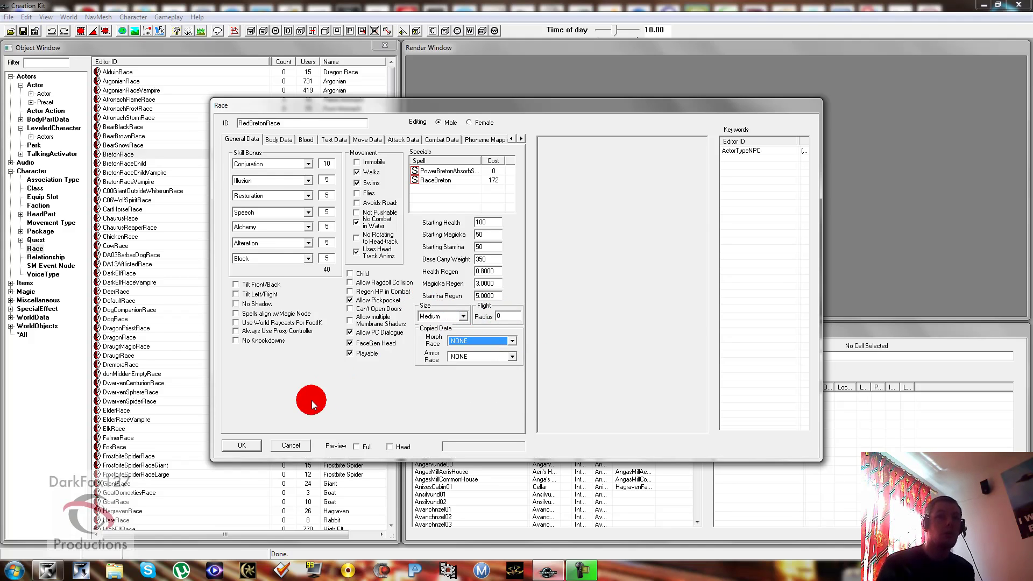
# Step: Save the edited race as a new form and reopen RedBretonRace from the race list
pyautogui.click(247, 445)
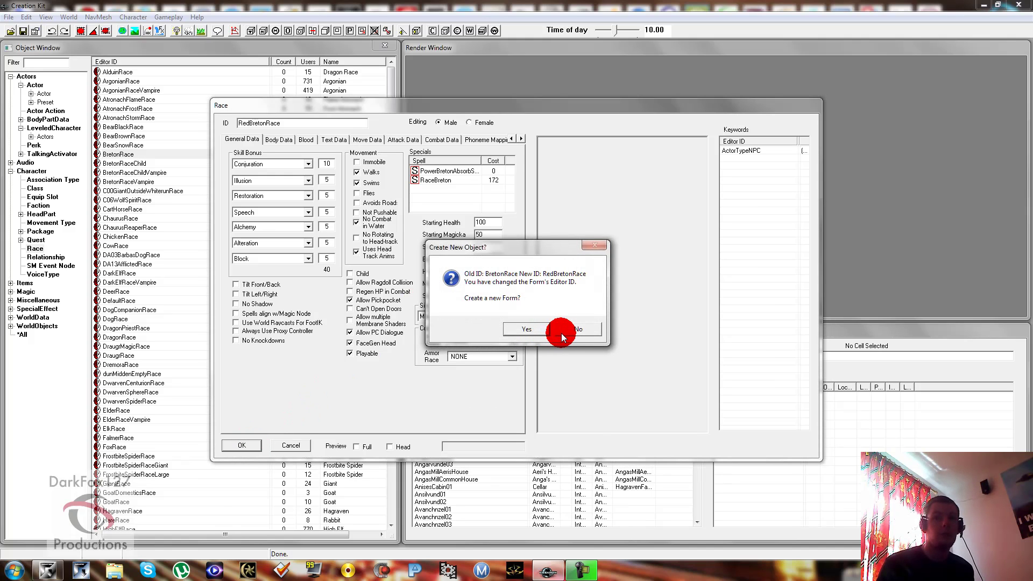
pyautogui.click(527, 330)
pyautogui.click(199, 226)
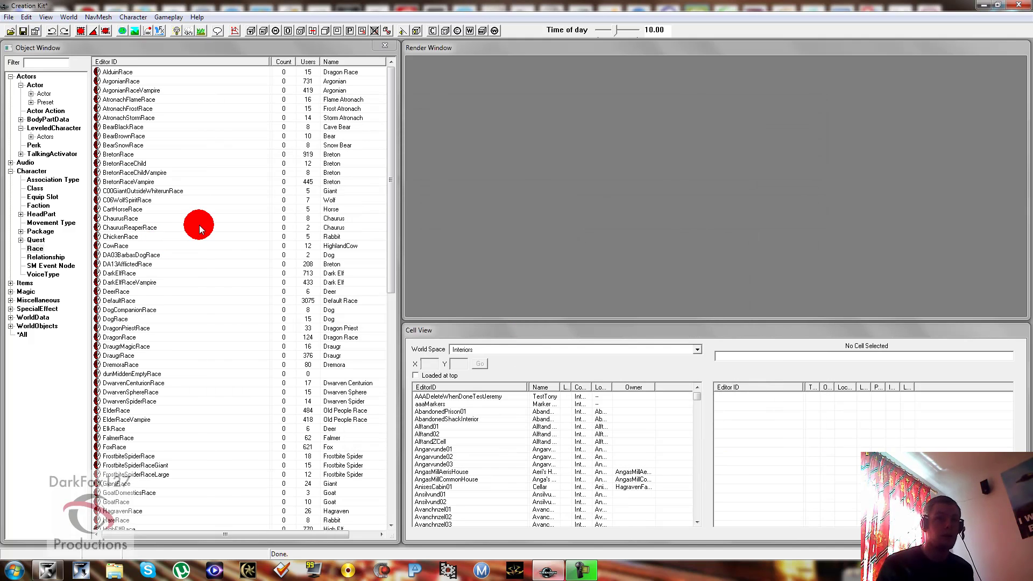
pyautogui.scroll(-11, 184, 267)
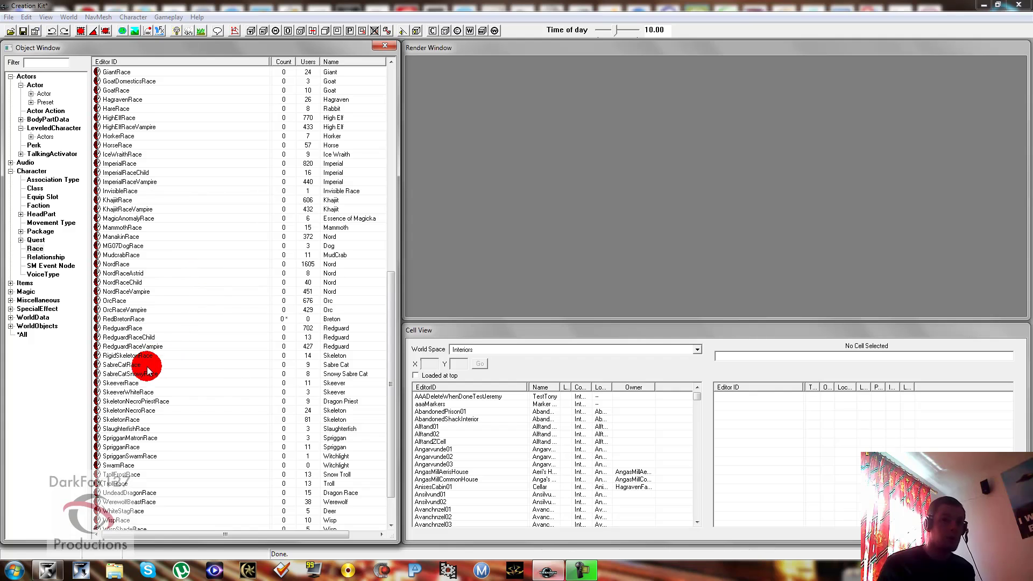
pyautogui.doubleClick(128, 321)
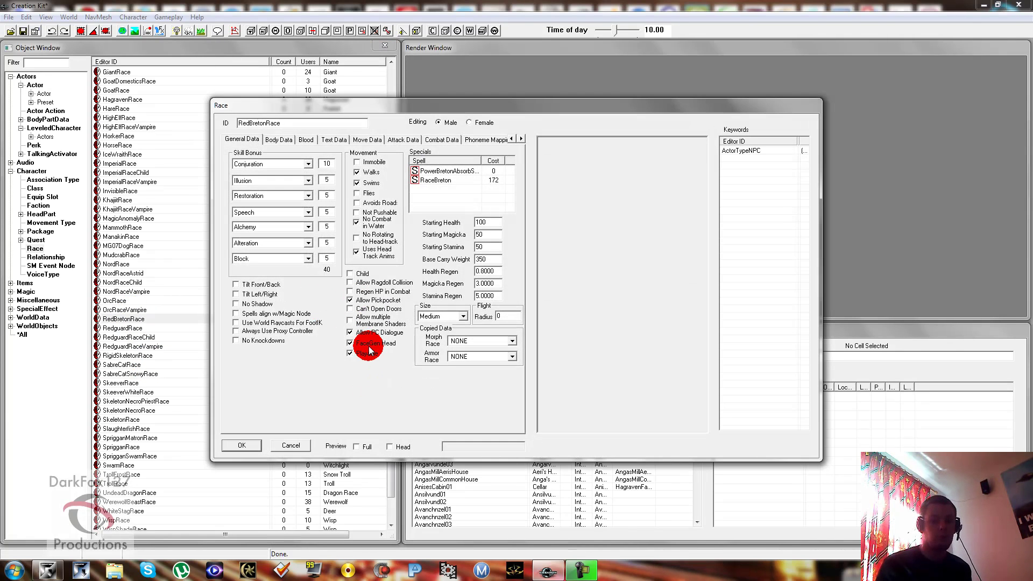
# Step: Set the Morph Race in the copied data of RedBretonRace to BretonRace
pyautogui.click(463, 340)
pyautogui.click(498, 352)
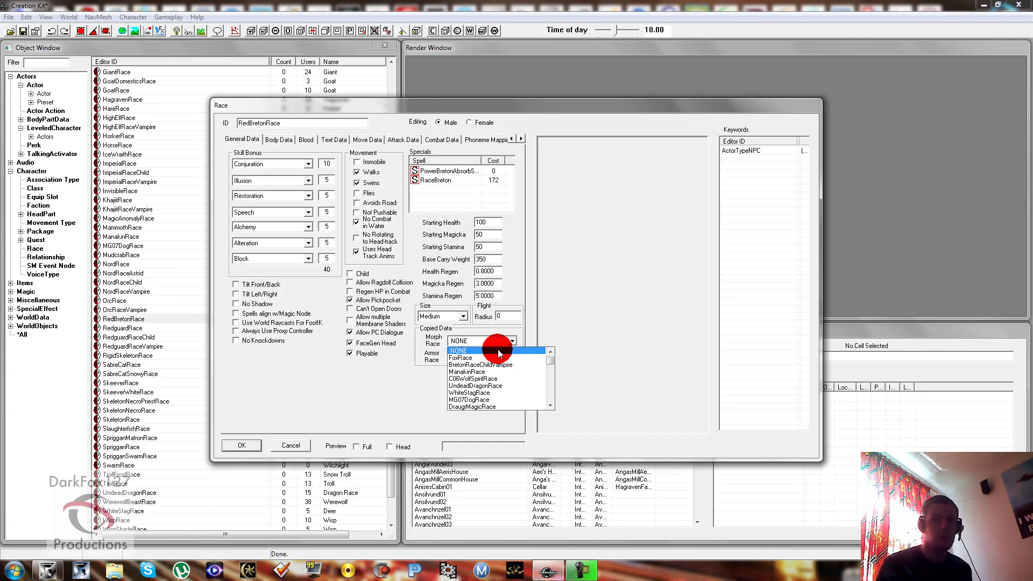
pyautogui.scroll(-1, 498, 353)
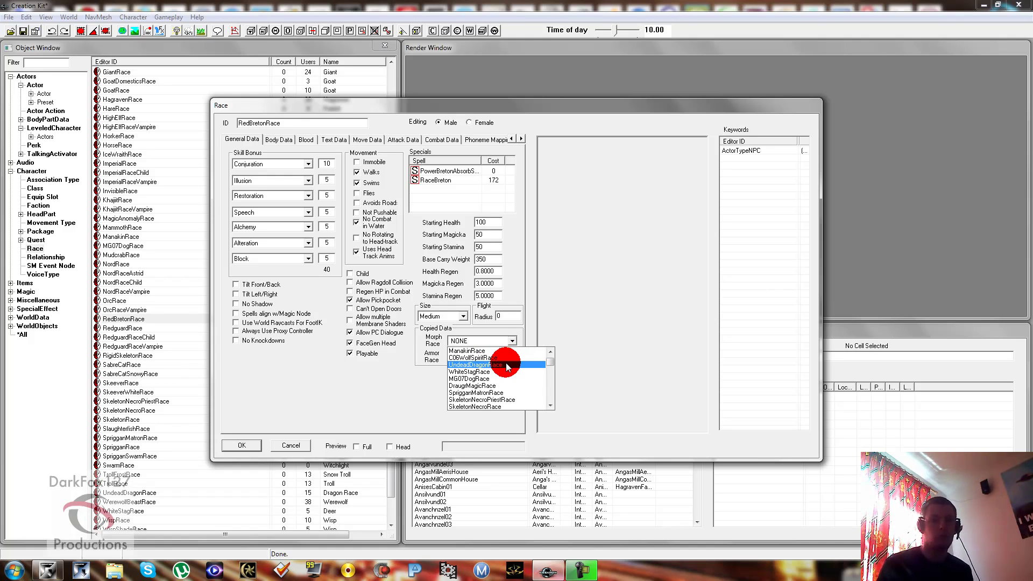
pyautogui.scroll(-5, 505, 377)
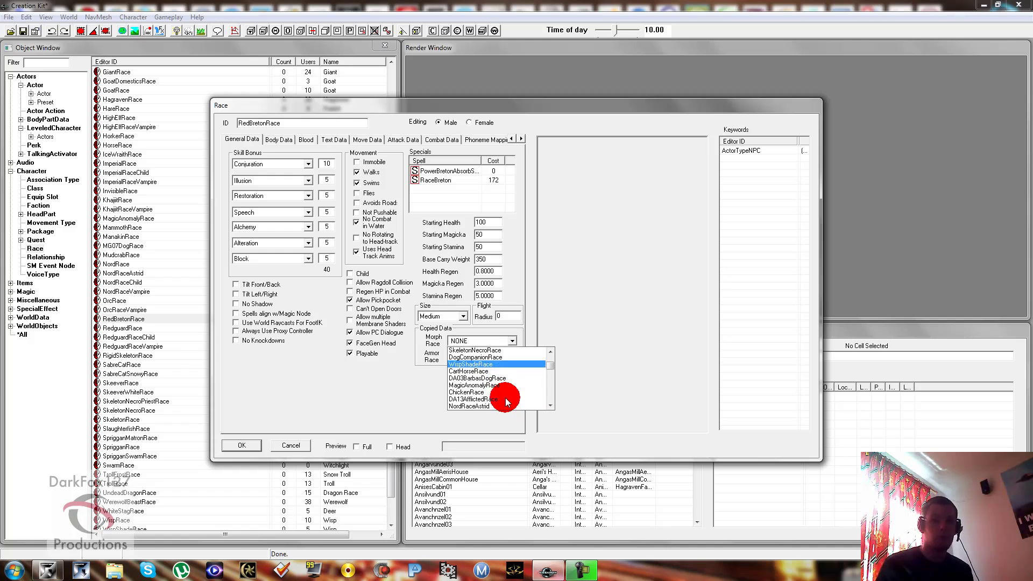
pyautogui.scroll(-5, 502, 393)
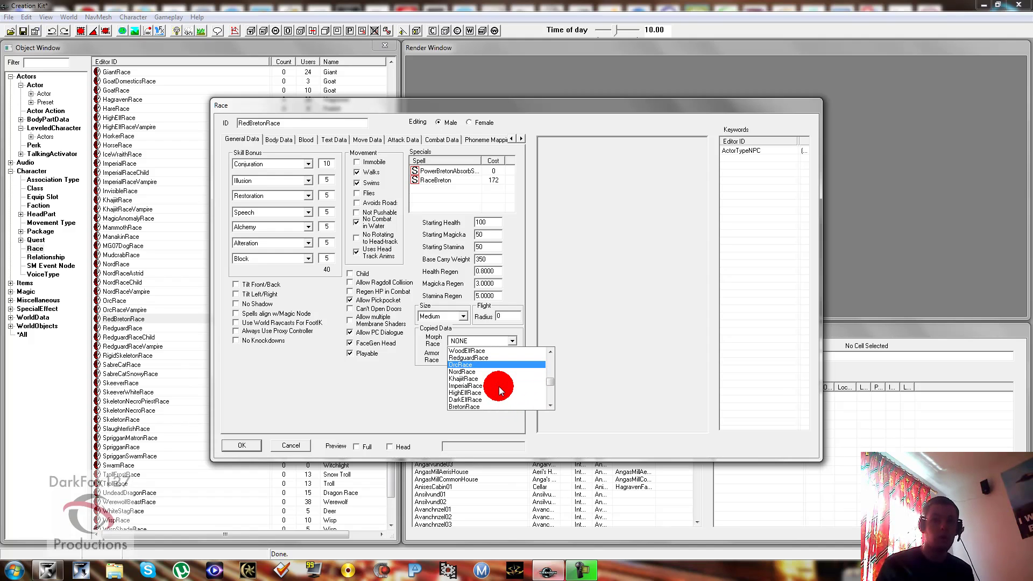
pyautogui.scroll(-3, 472, 411)
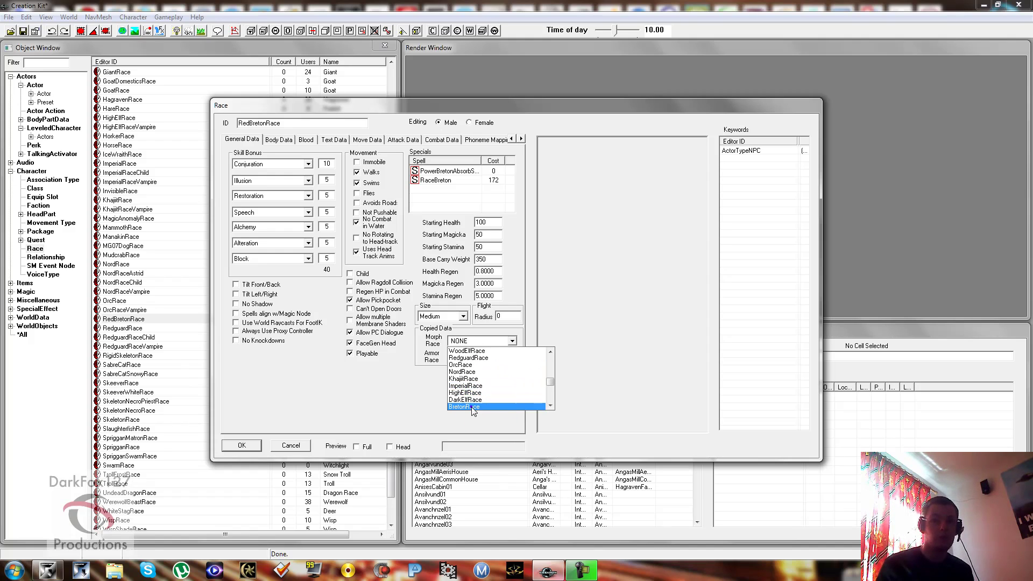
pyautogui.click(471, 407)
# Step: Set the Armor Race in the copied data of RedBretonRace to BretonRace
pyautogui.click(479, 357)
pyautogui.scroll(-5, 482, 367)
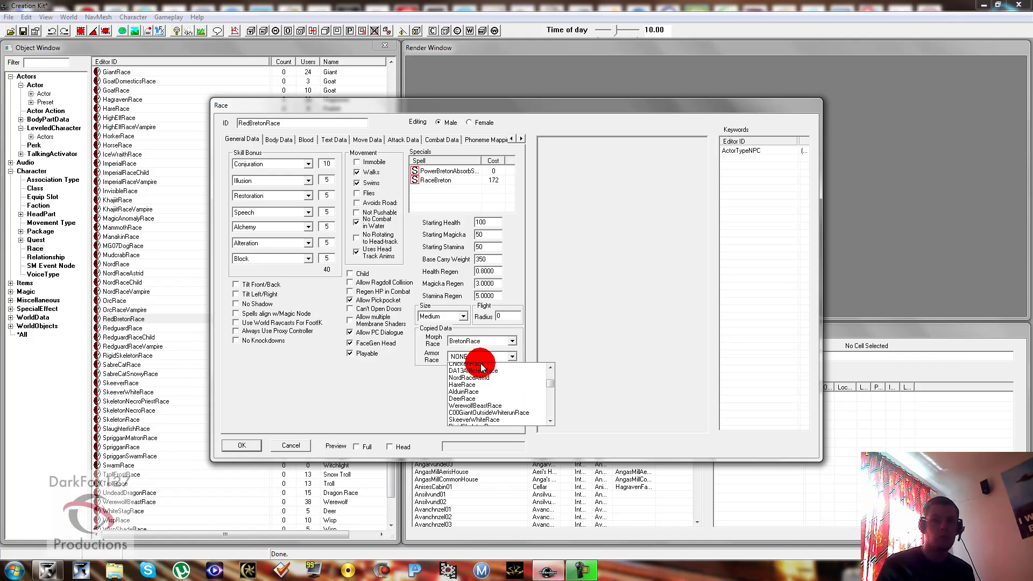
pyautogui.scroll(-8, 482, 367)
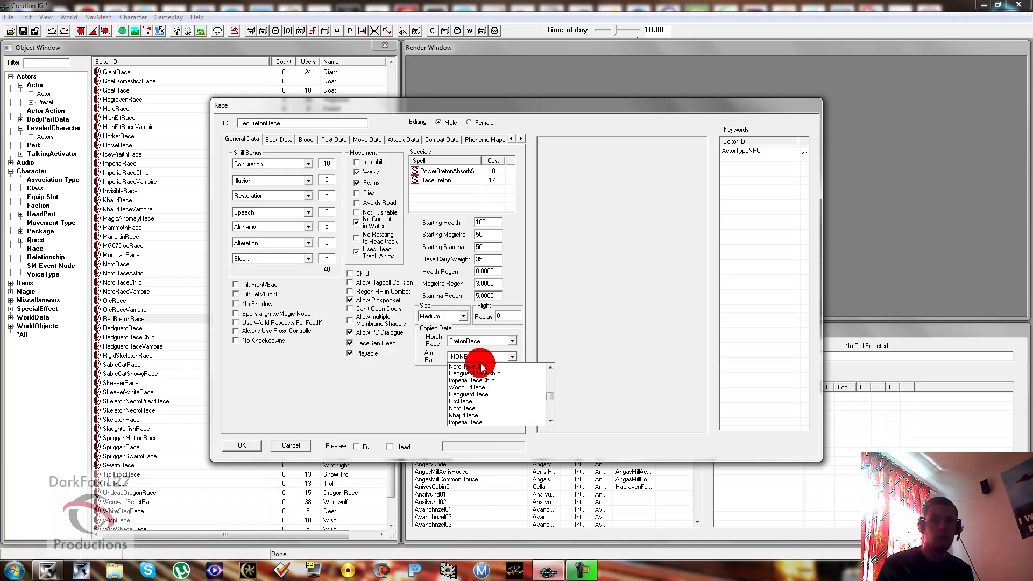
pyautogui.scroll(-6, 484, 377)
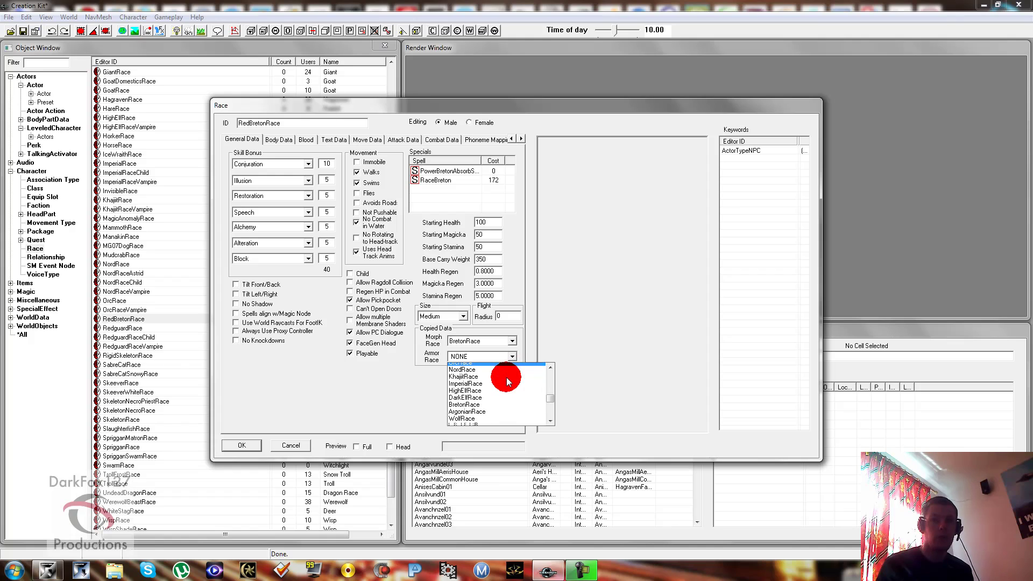
pyautogui.click(490, 400)
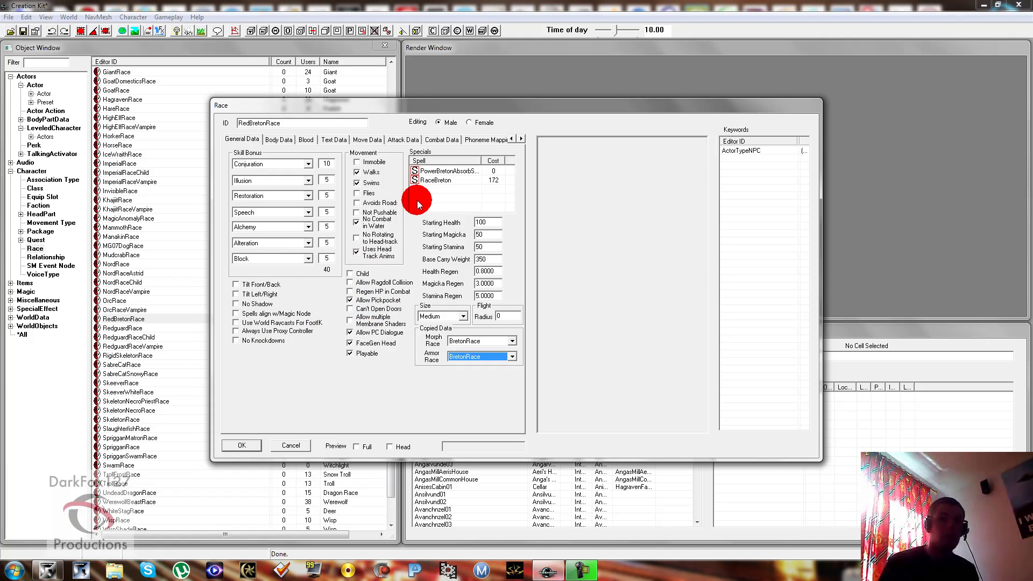
# Step: Examine the male height, weight and base mass settings in the body data of RedBretonRace
pyautogui.click(432, 196)
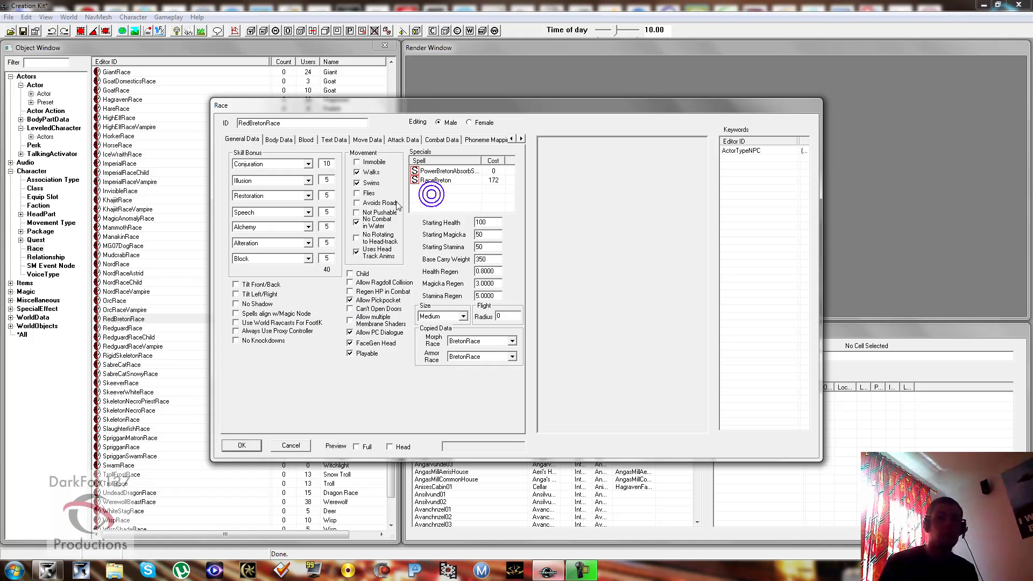
pyautogui.click(275, 139)
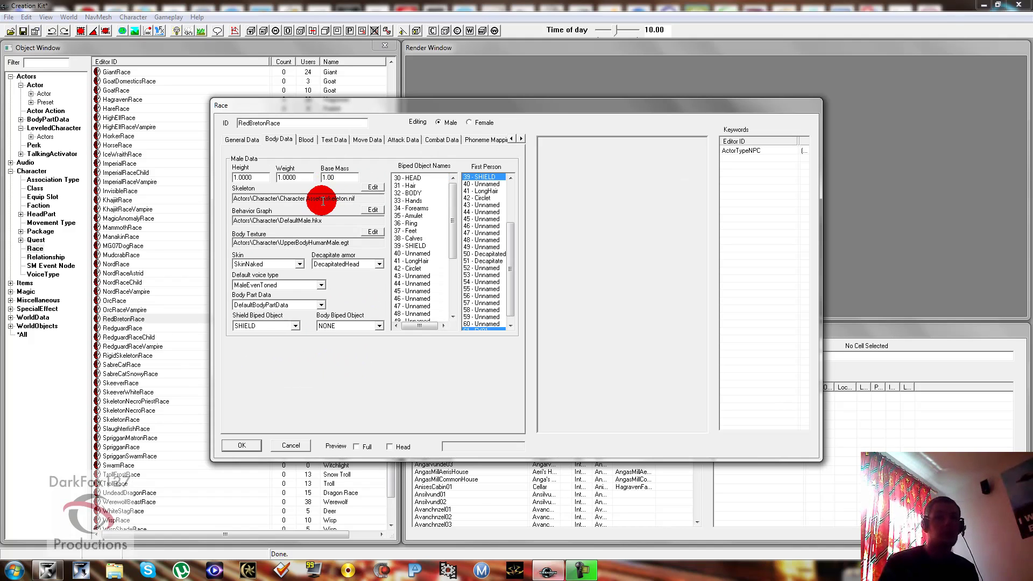
pyautogui.click(261, 179)
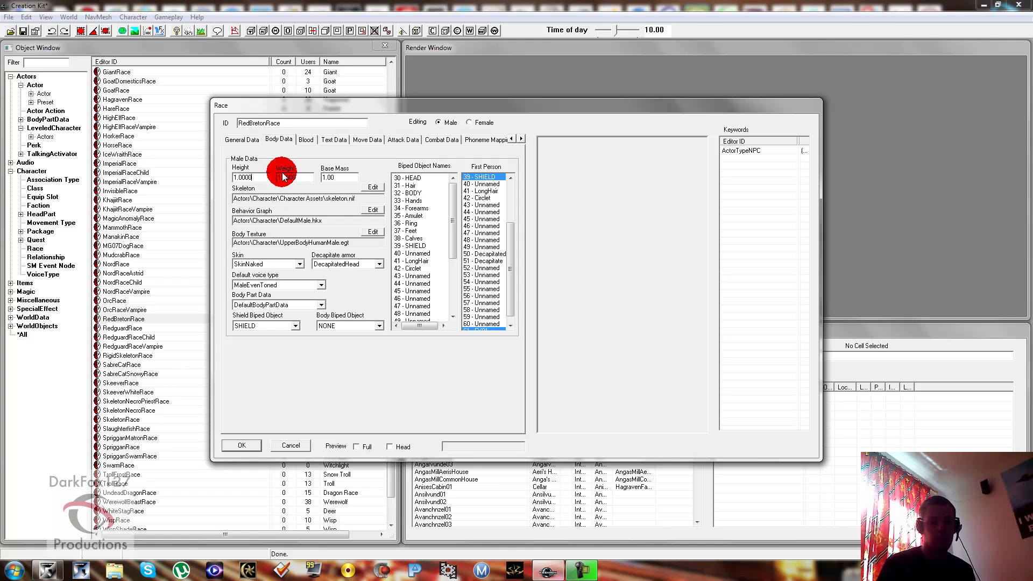
pyautogui.click(284, 177)
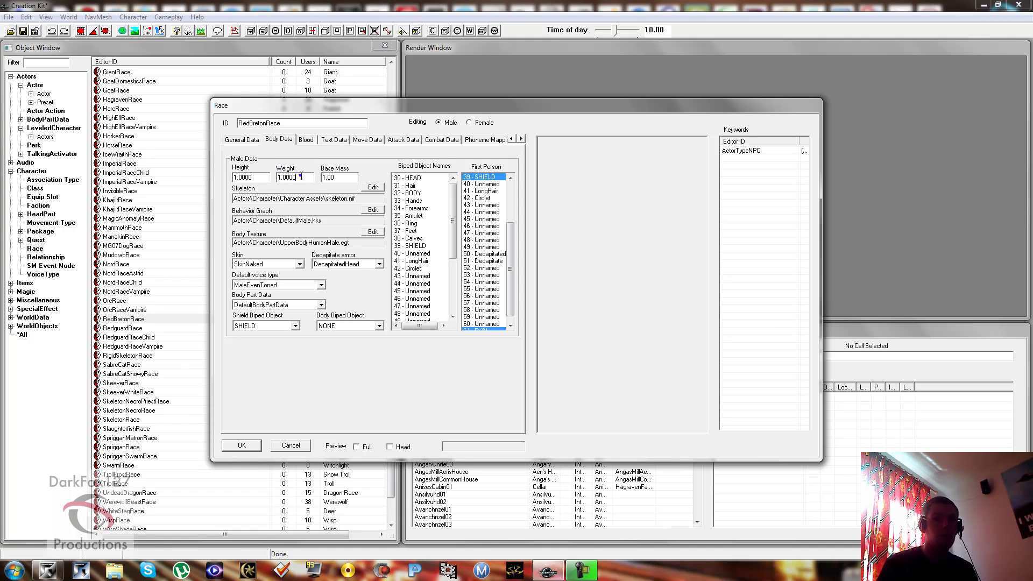
pyautogui.click(303, 179)
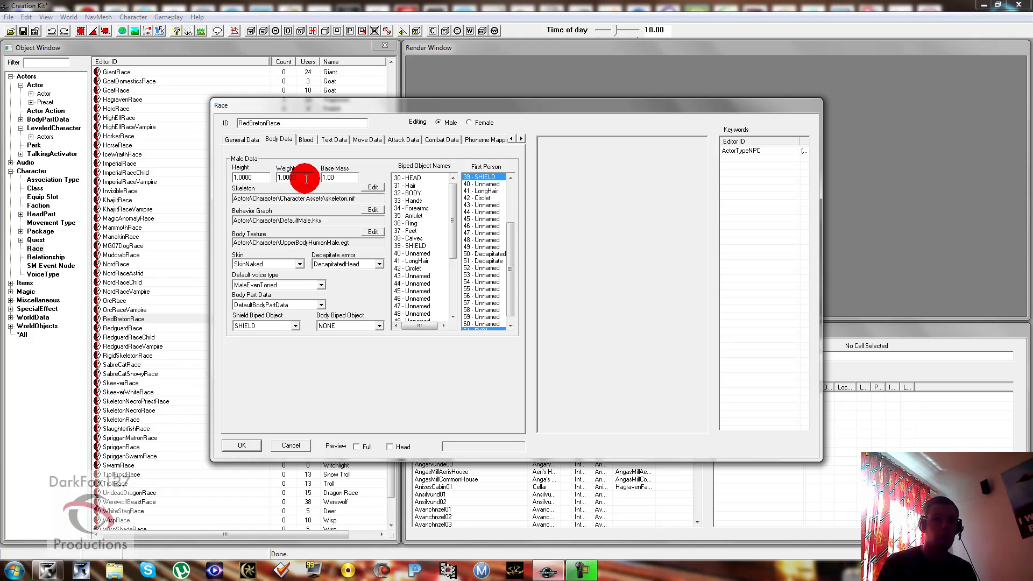
pyautogui.click(304, 178)
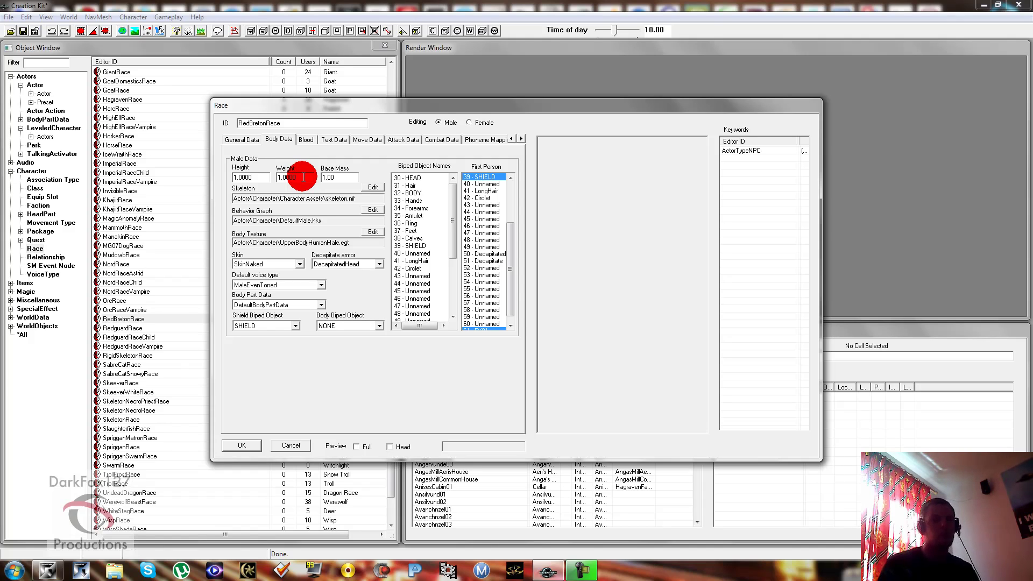
pyautogui.click(335, 177)
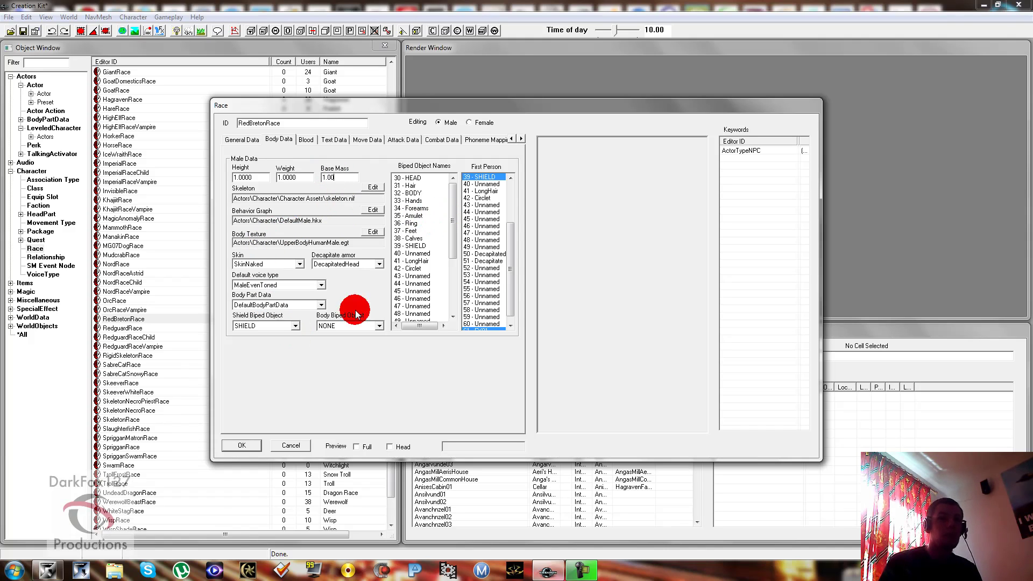
pyautogui.doubleClick(339, 174)
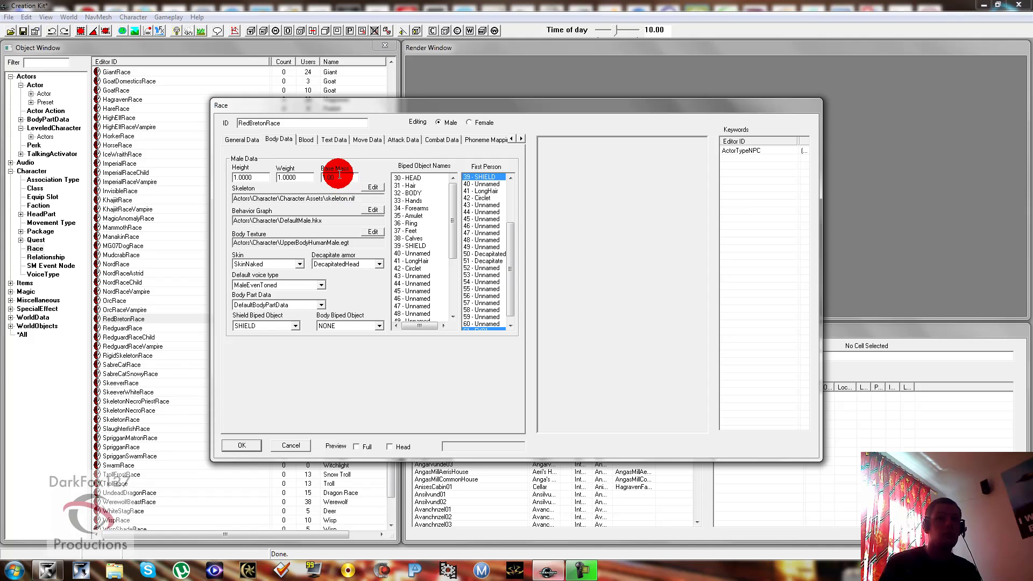
pyautogui.click(301, 178)
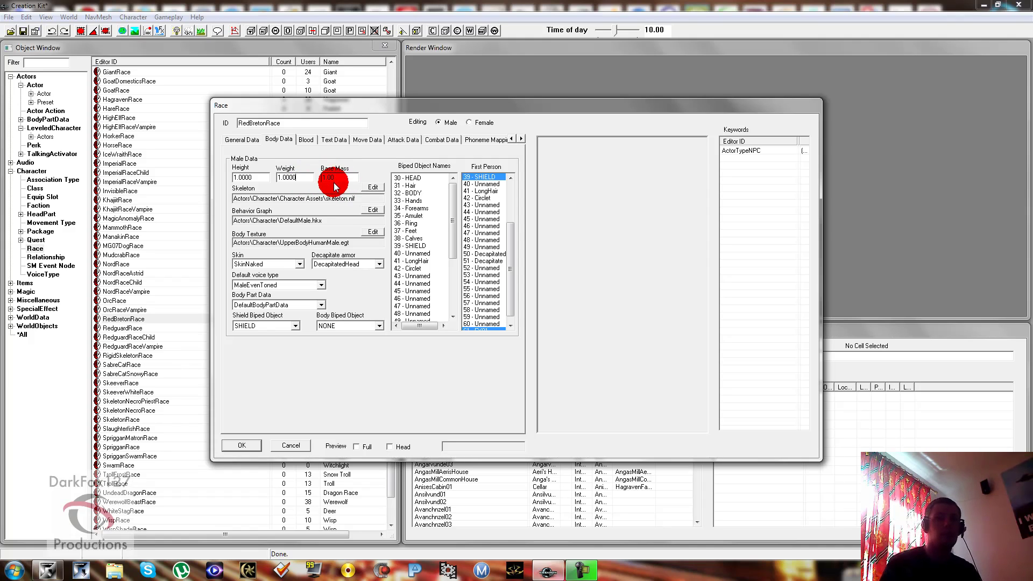
# Step: Review the race's blood settings, including the Decapitate Blood Art
pyautogui.click(306, 140)
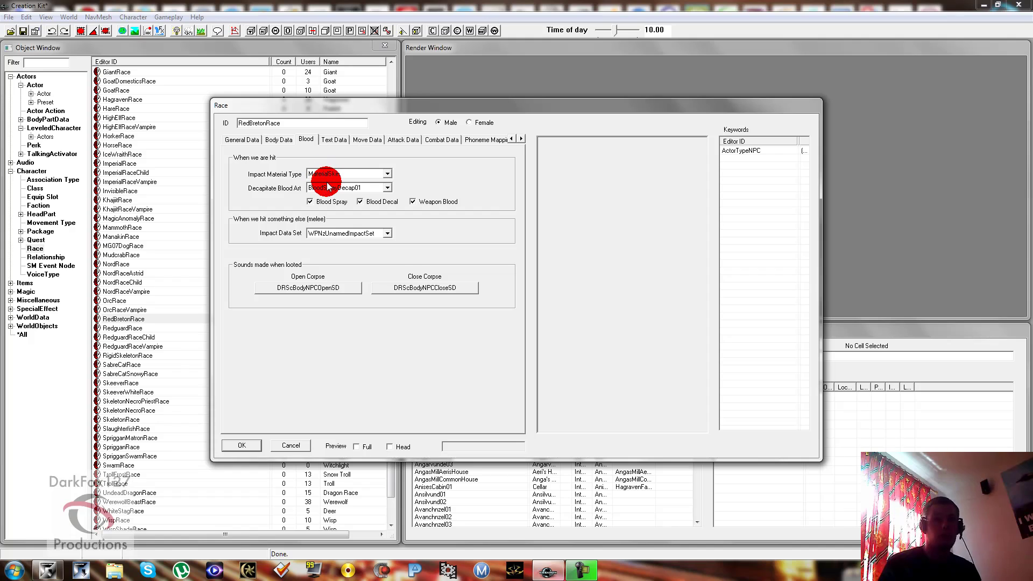
pyautogui.click(329, 188)
pyautogui.click(329, 187)
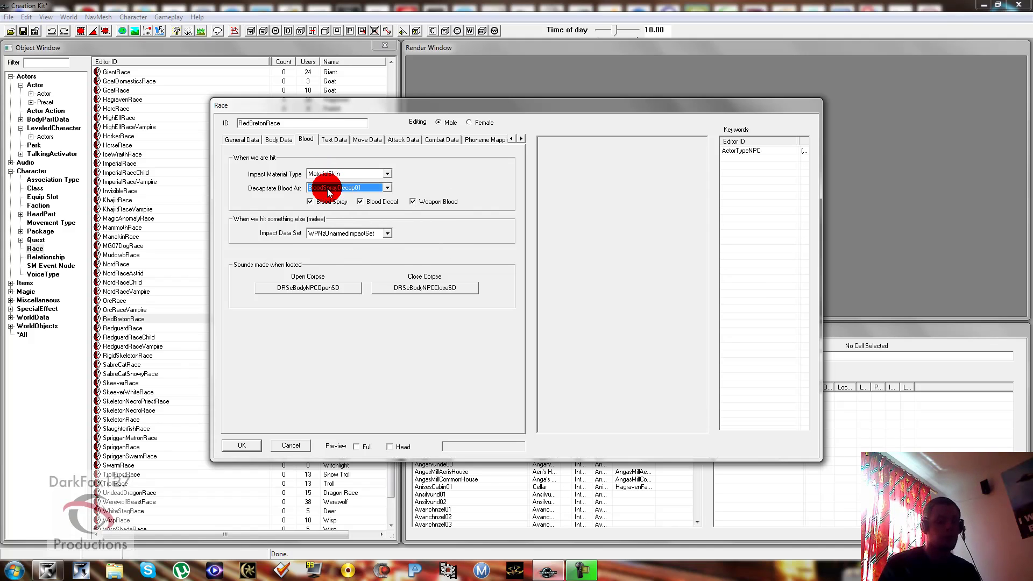
# Step: Change the race's name in the text data to "Red Breton"
pyautogui.click(338, 140)
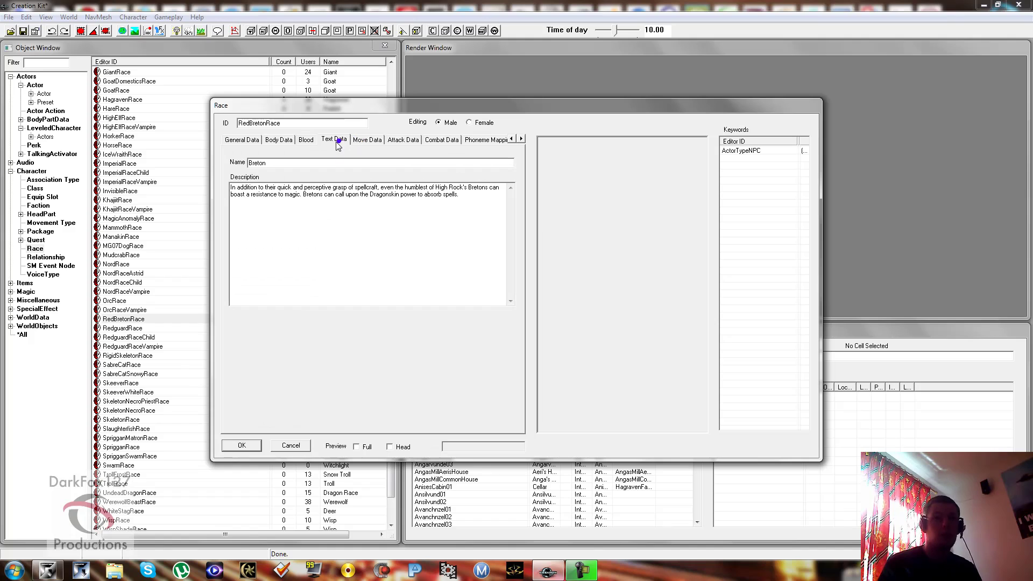
pyautogui.click(332, 184)
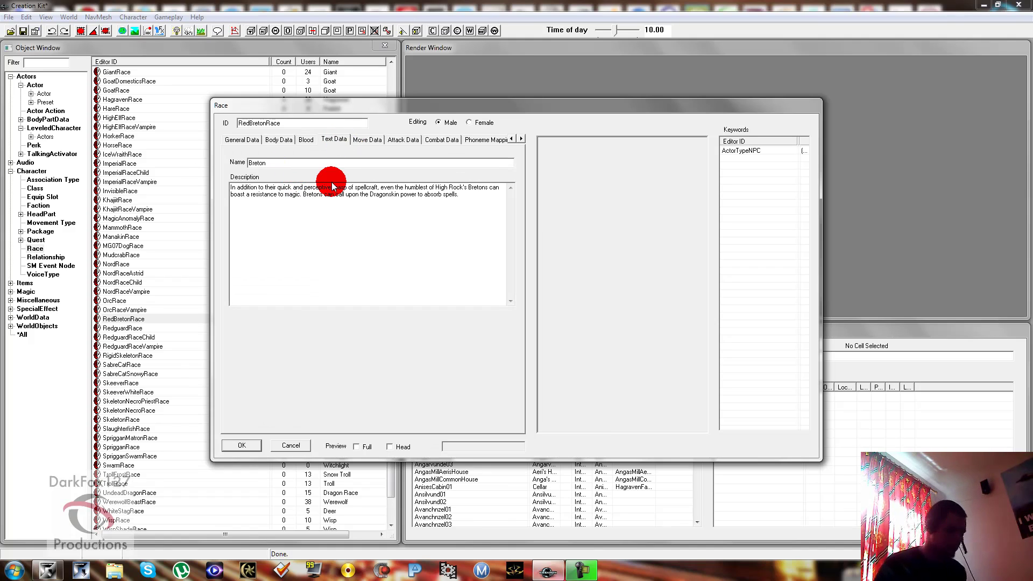
pyautogui.click(249, 162)
pyautogui.write('Red')
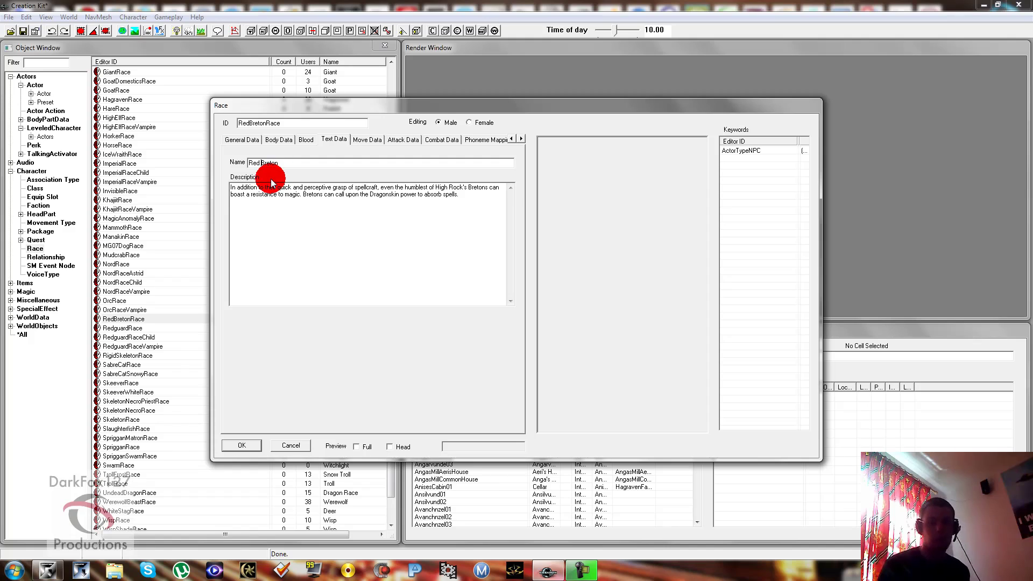
# Step: Insert "Red" before both mentions of "Bretons" in the race description
pyautogui.click(479, 195)
pyautogui.moveTo(468, 200); pyautogui.dragTo(385, 233)
pyautogui.click(458, 203)
pyautogui.click(468, 187)
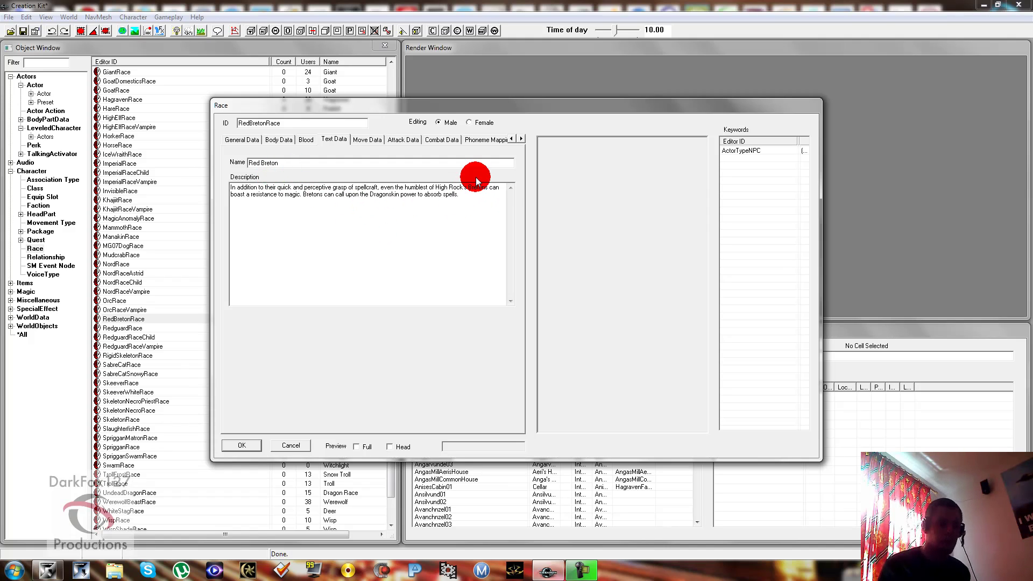
pyautogui.write('Red')
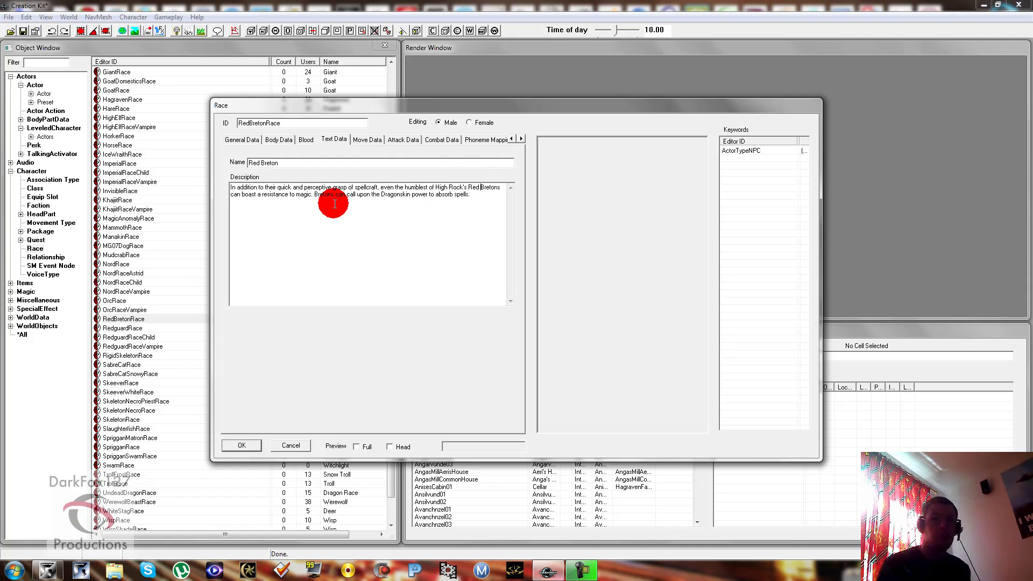
pyautogui.click(311, 196)
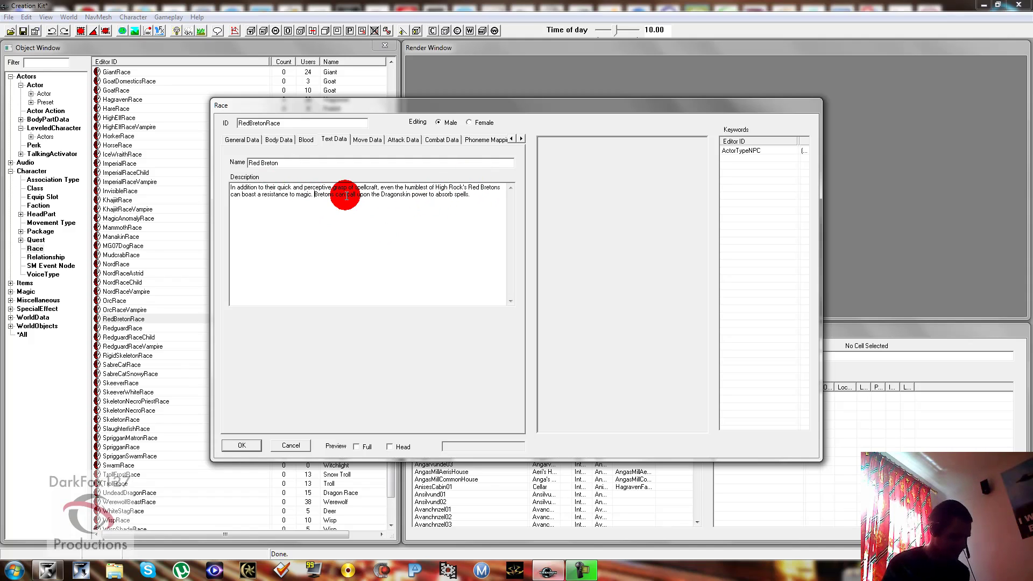
pyautogui.write('Red')
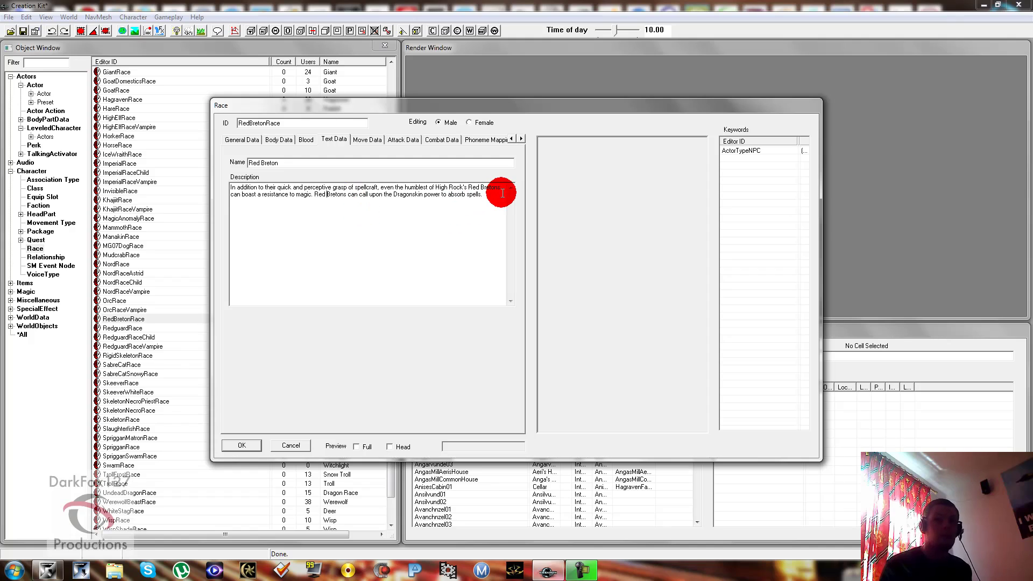
# Step: Add the sentence "They have more health." to the end of the race description
pyautogui.click(502, 193)
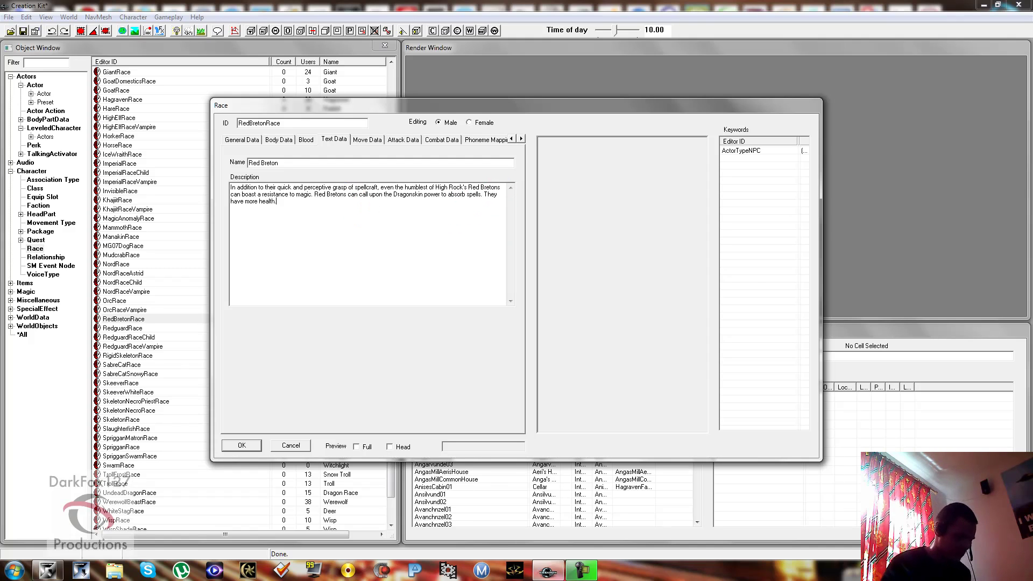
pyautogui.click(445, 226)
pyautogui.click(384, 228)
pyautogui.click(398, 226)
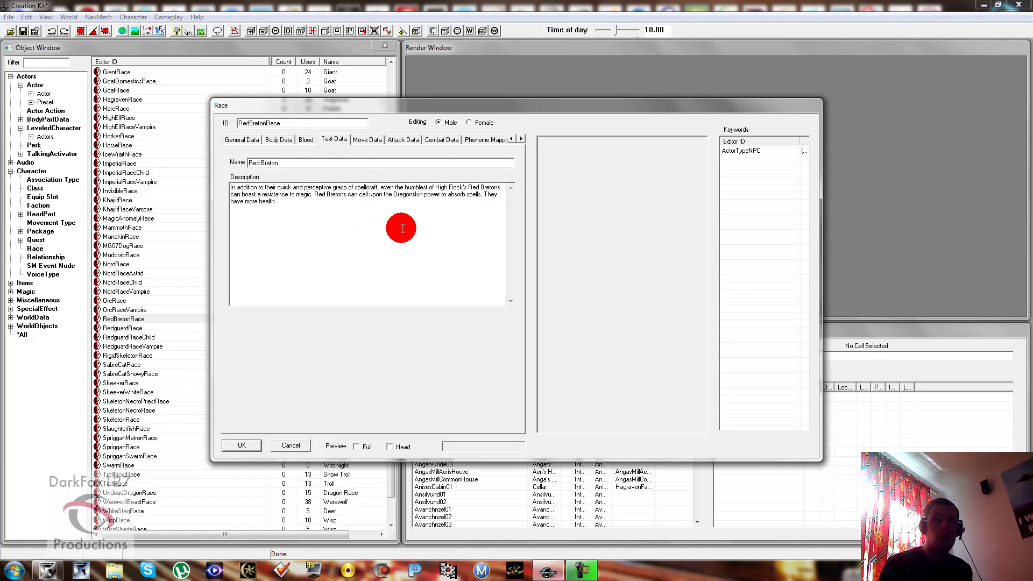
pyautogui.click(367, 172)
pyautogui.click(318, 199)
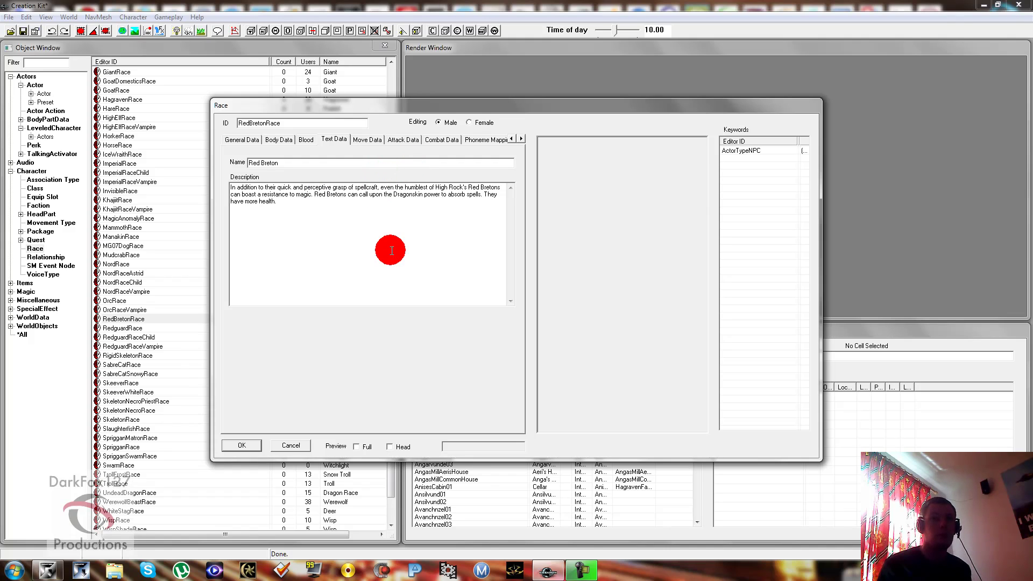
# Step: Complete the spelling check of the race description, ignoring all occurrences of the flagged words
pyautogui.click(357, 446)
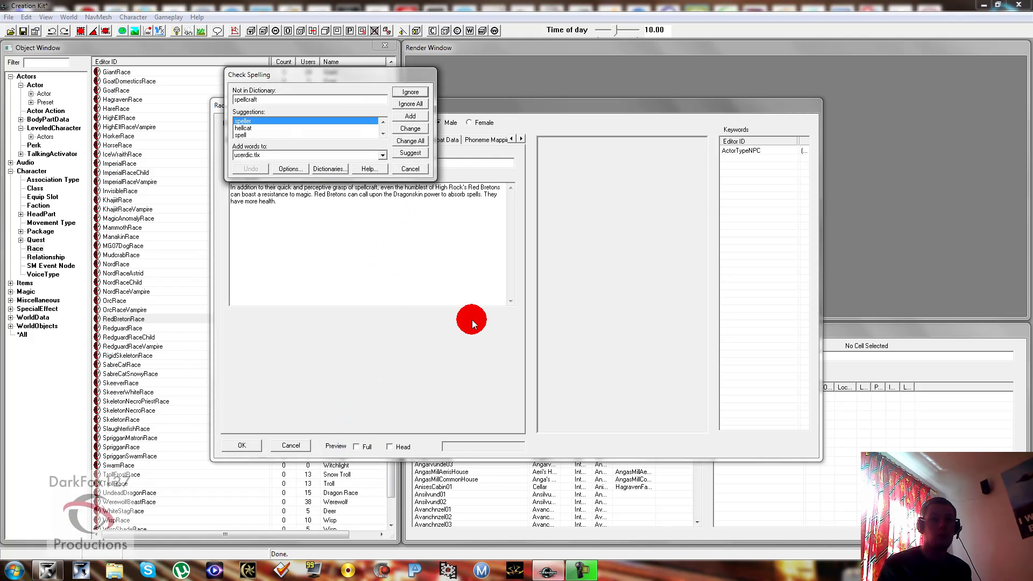
pyautogui.click(402, 103)
pyautogui.click(403, 104)
pyautogui.click(410, 104)
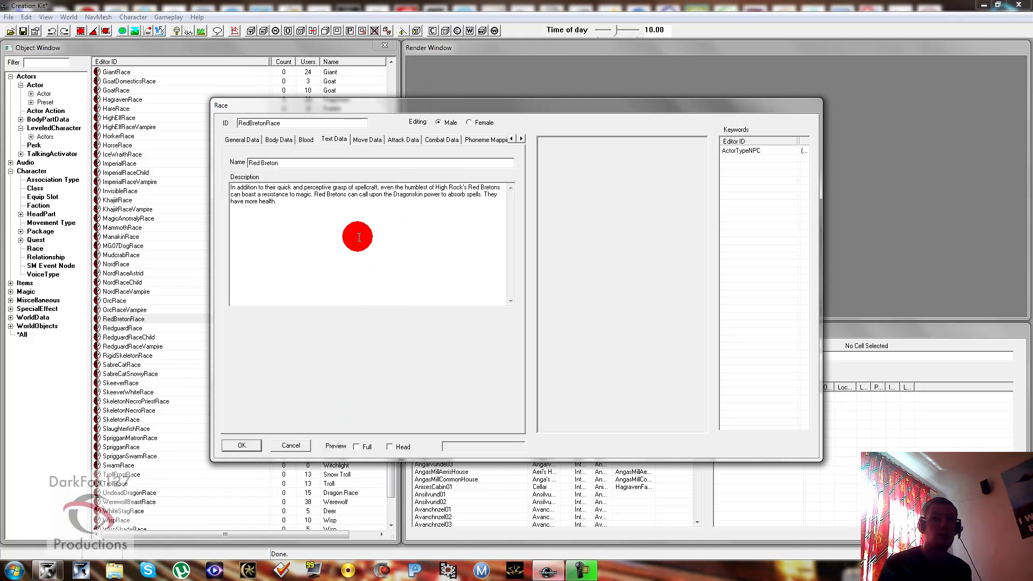
# Step: Show the full-body preview of the male race model and inspect it up close
pyautogui.click(366, 445)
pyautogui.click(585, 283)
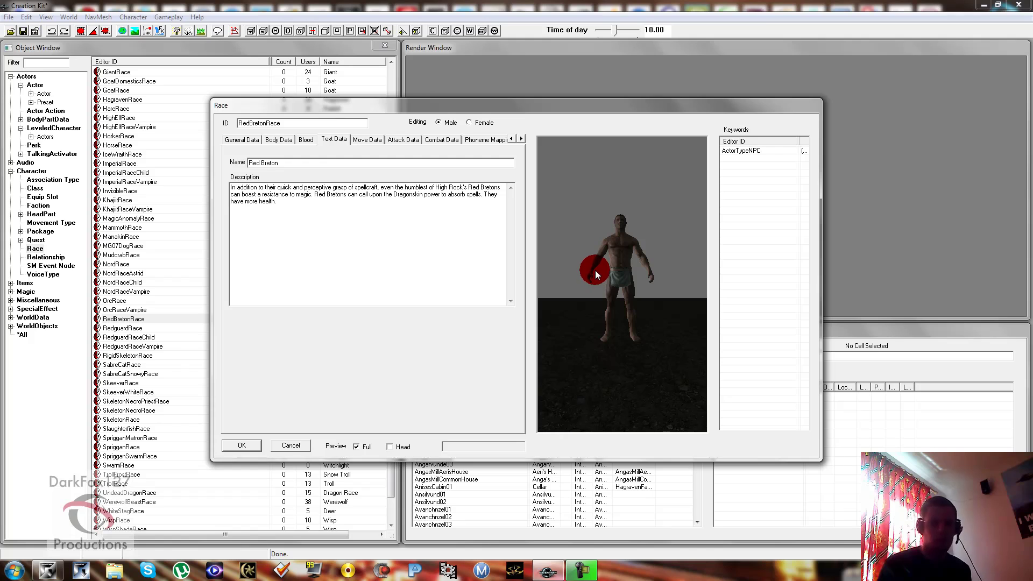
pyautogui.moveTo(598, 265); pyautogui.dragTo(612, 291)
pyautogui.scroll(4, 622, 275)
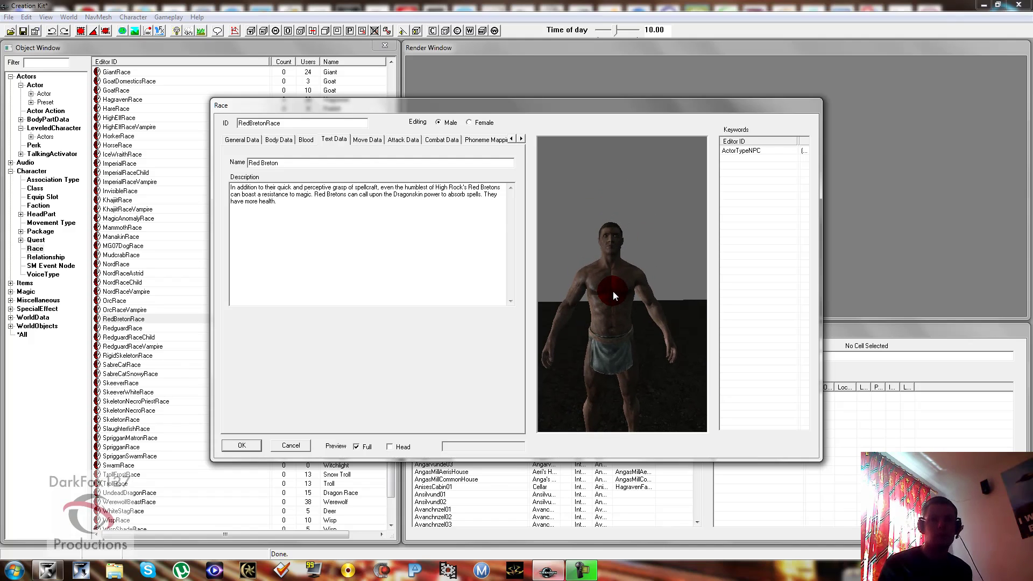
# Step: Review the acceleration rates and base movement defaults in the race's move data
pyautogui.click(368, 141)
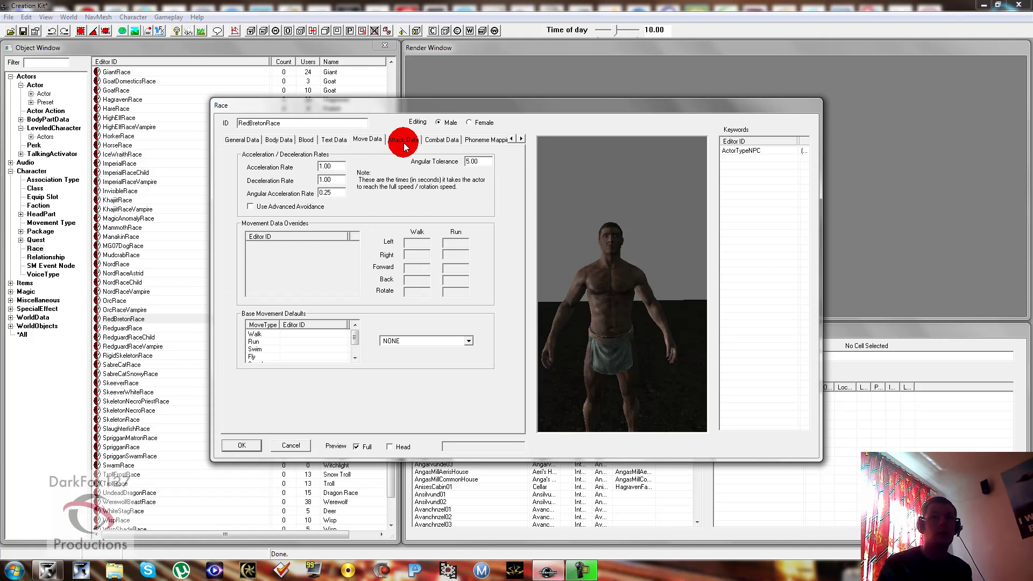
pyautogui.click(523, 140)
pyautogui.click(523, 140)
pyautogui.click(523, 140)
pyautogui.click(523, 140)
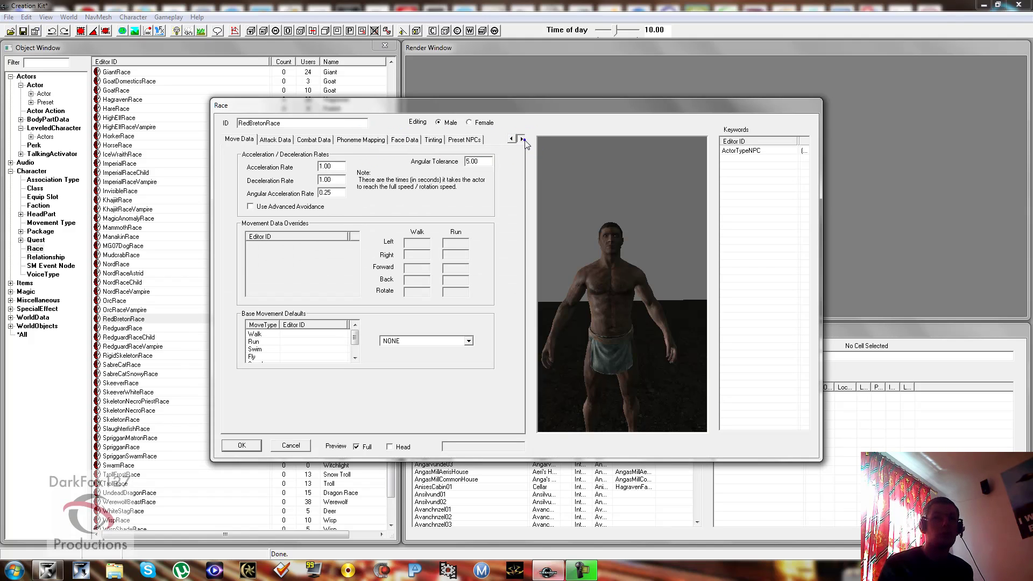
# Step: Examine the face data of the race, including the available morphs, available hair colors and base head parts
pyautogui.click(416, 142)
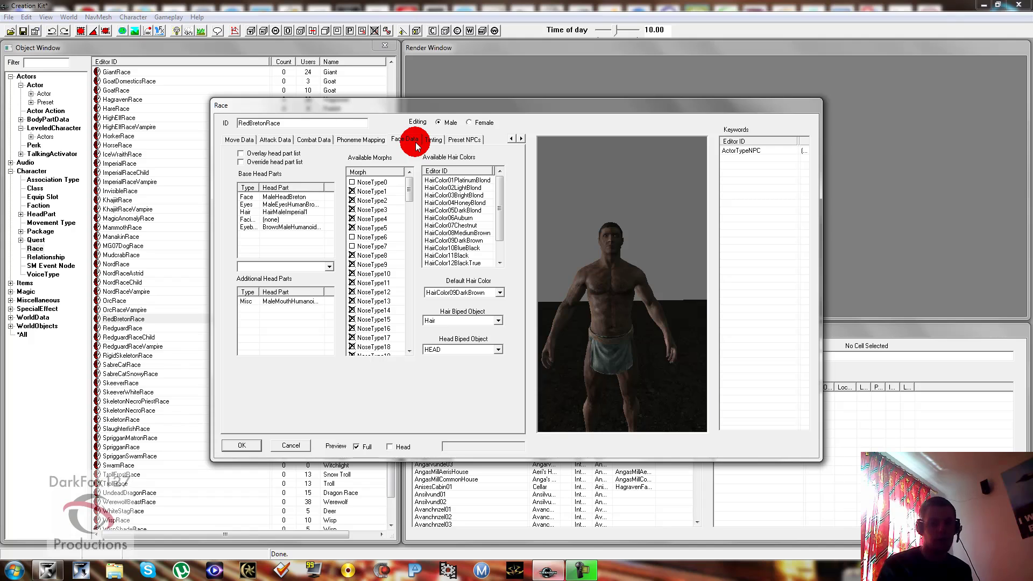
pyautogui.click(414, 175)
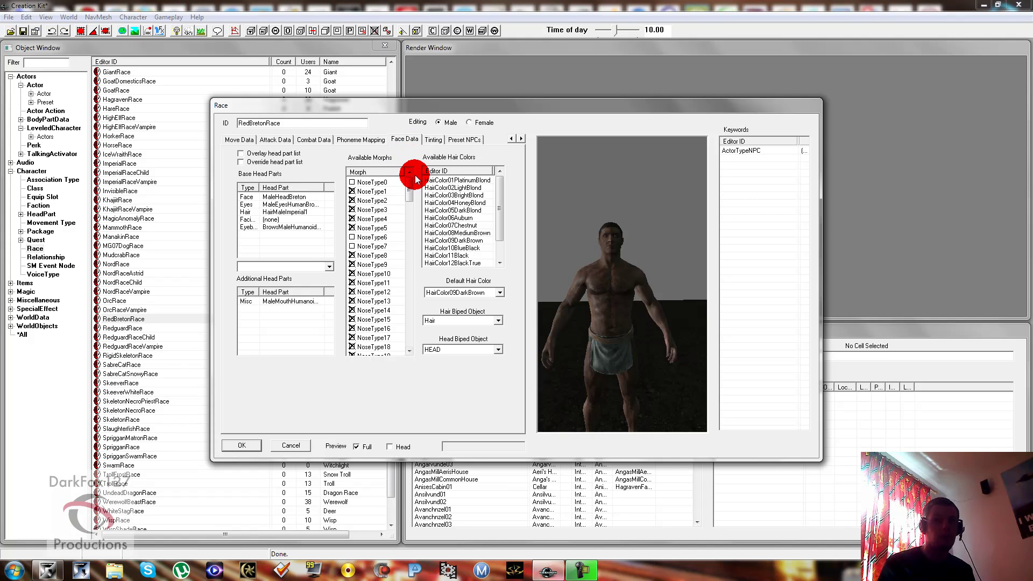
pyautogui.click(433, 199)
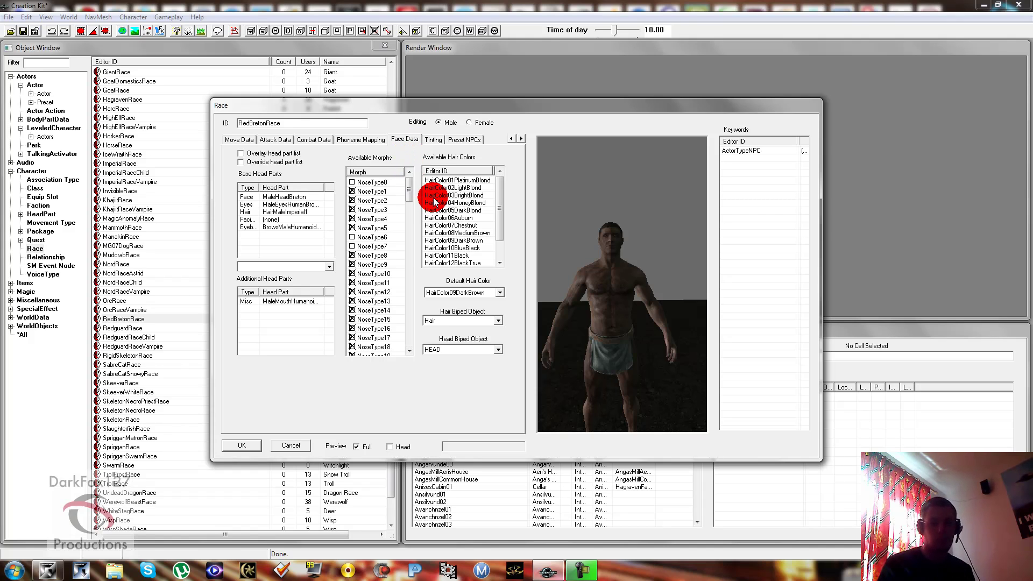
pyautogui.click(434, 203)
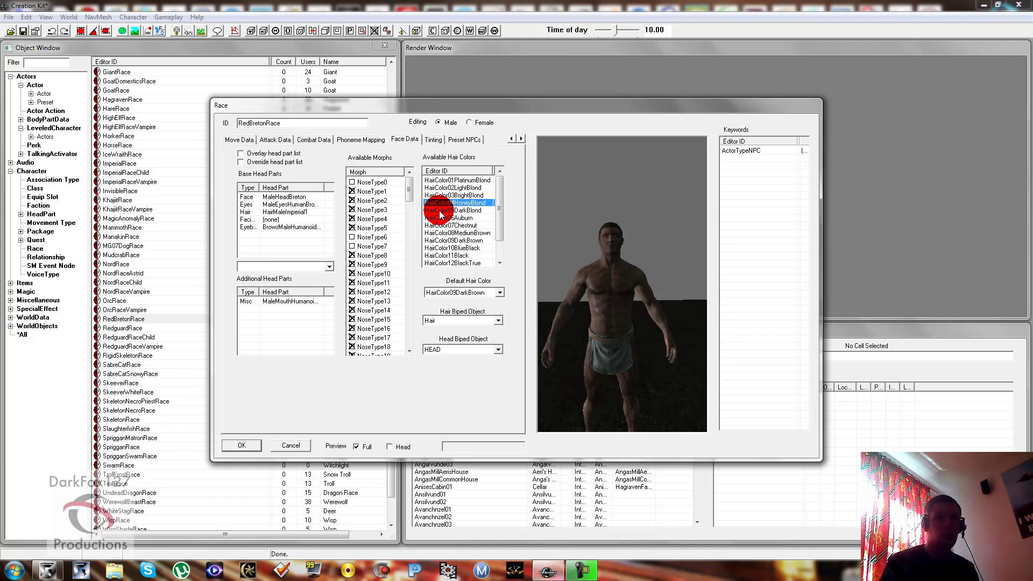
pyautogui.click(408, 197)
pyautogui.click(296, 212)
pyautogui.click(273, 211)
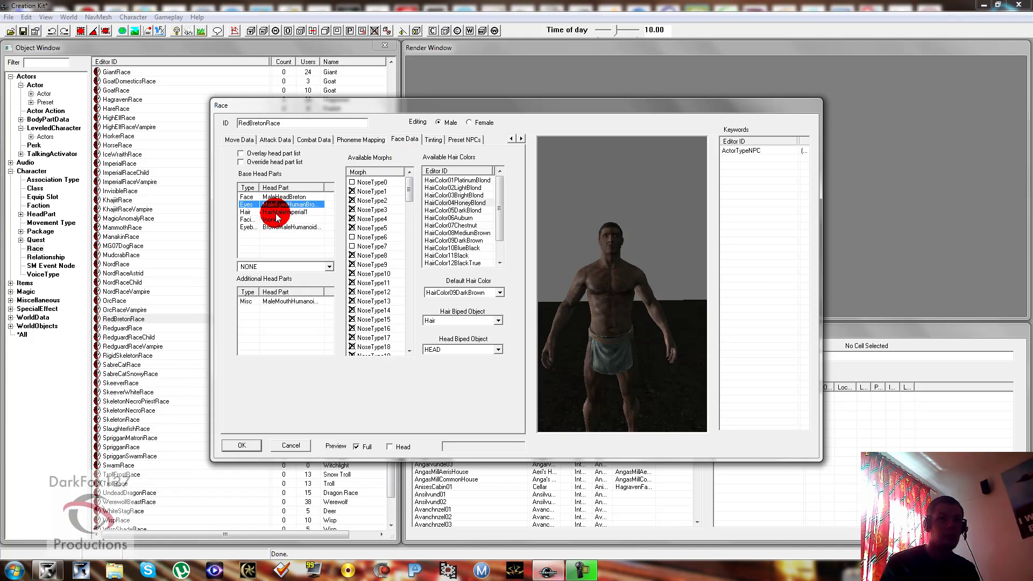
pyautogui.click(273, 267)
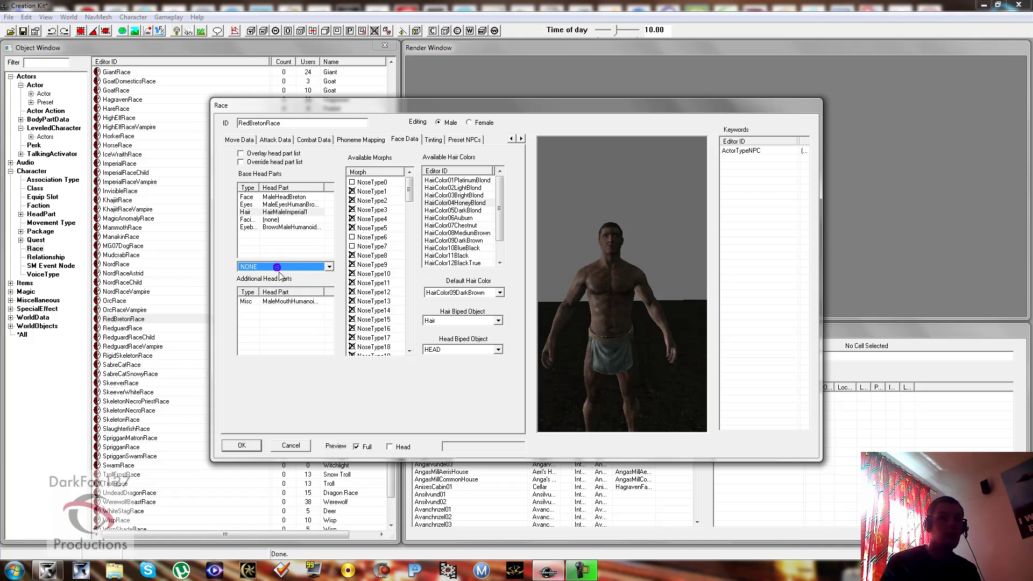
pyautogui.click(290, 269)
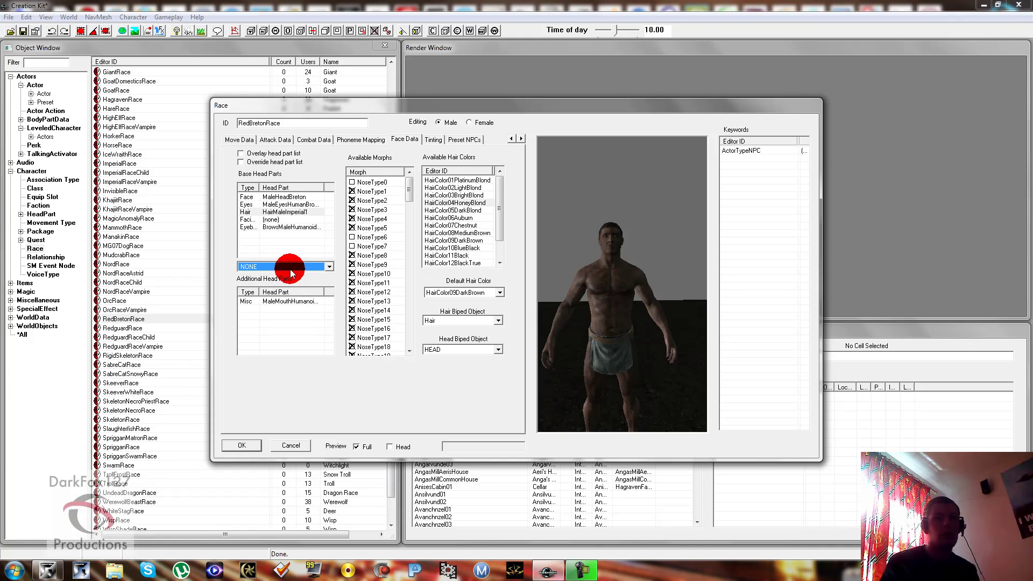
pyautogui.click(282, 227)
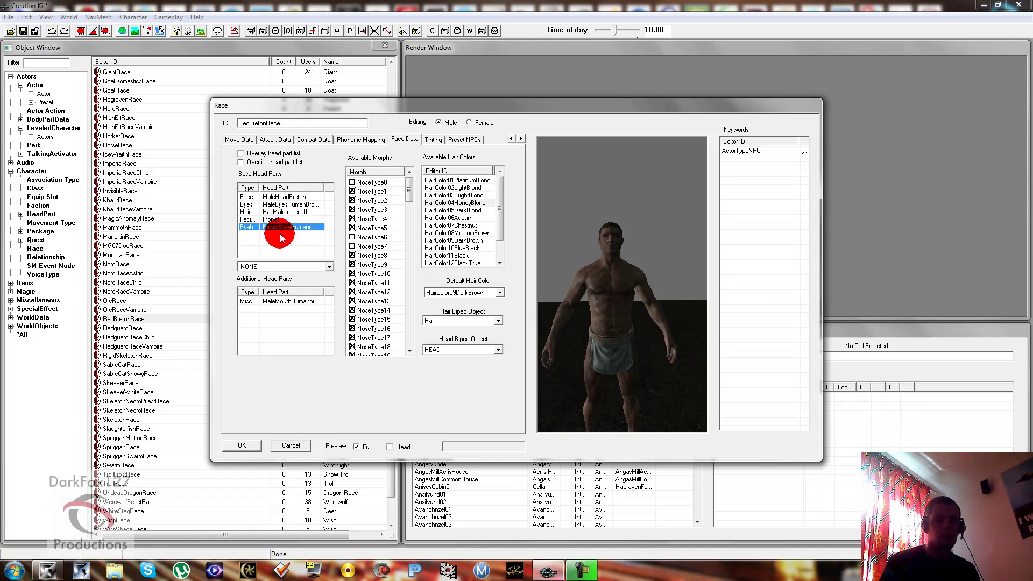
# Step: Look over the hair and face base head parts and the NoseType6 morph of the race
pyautogui.click(275, 210)
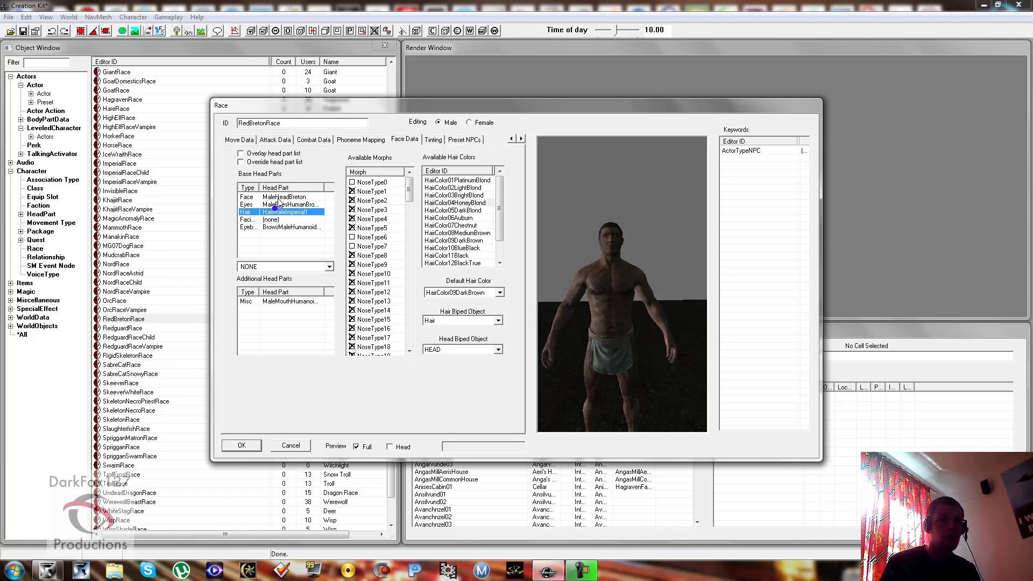
pyautogui.click(277, 198)
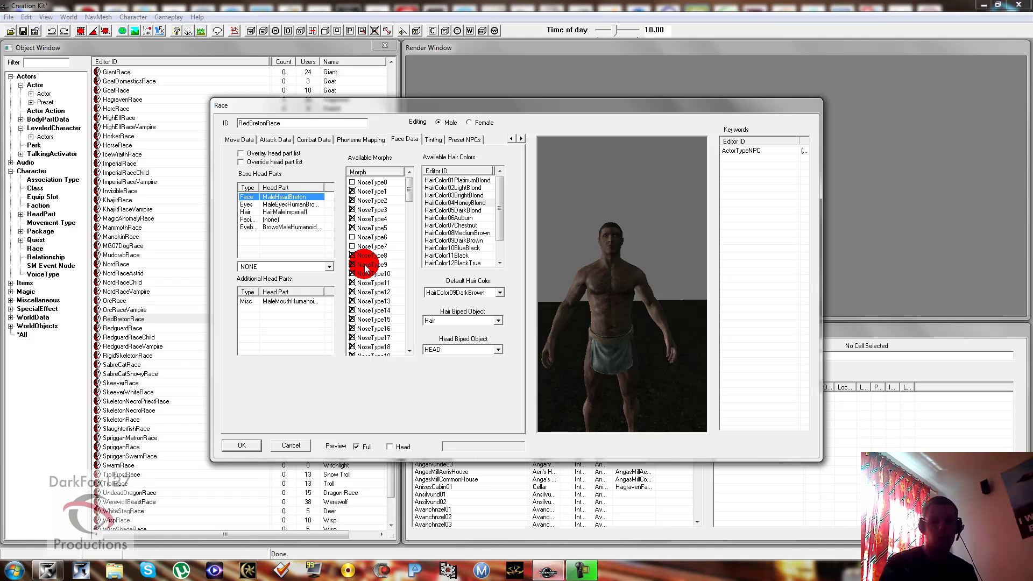
pyautogui.click(370, 238)
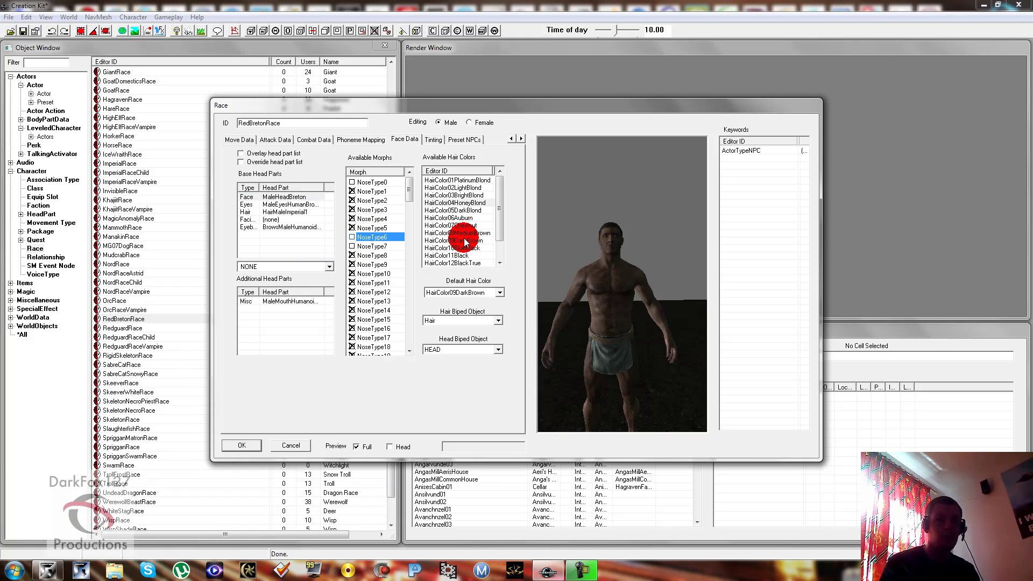
# Step: Set the race's default hair color to HairColor11Black
pyautogui.scroll(-1, 468, 226)
pyautogui.click(467, 292)
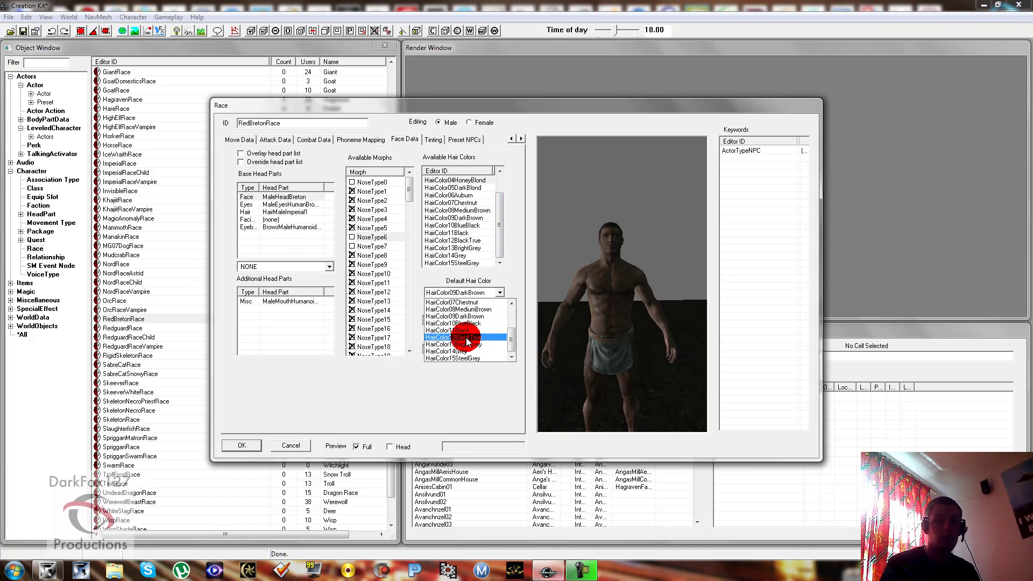
pyautogui.click(466, 330)
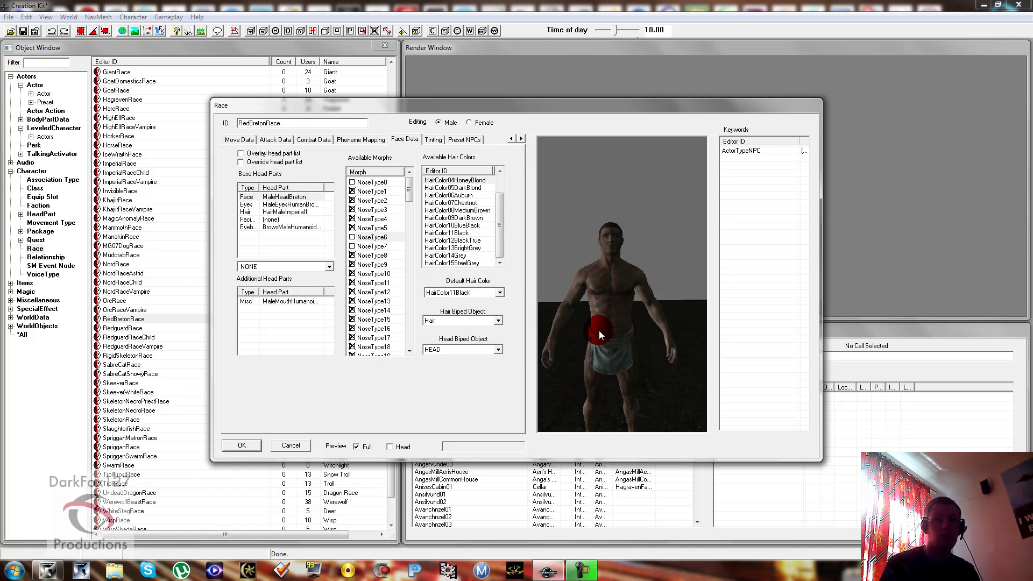
# Step: Show the head preview and try other default hair colors on it, settling on HairColor13BrightGrey
pyautogui.click(389, 446)
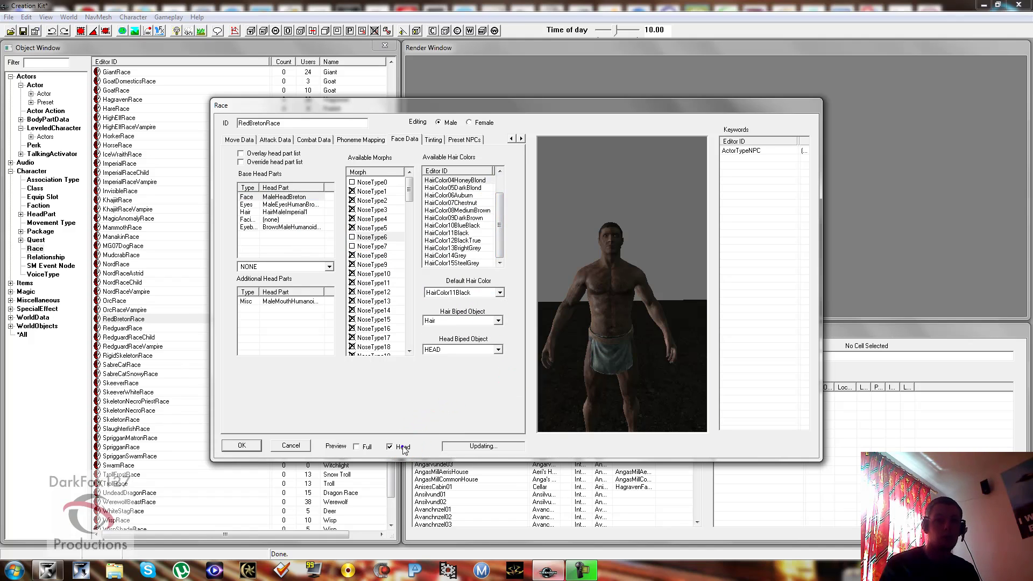
pyautogui.doubleClick(476, 296)
pyautogui.scroll(-4, 477, 296)
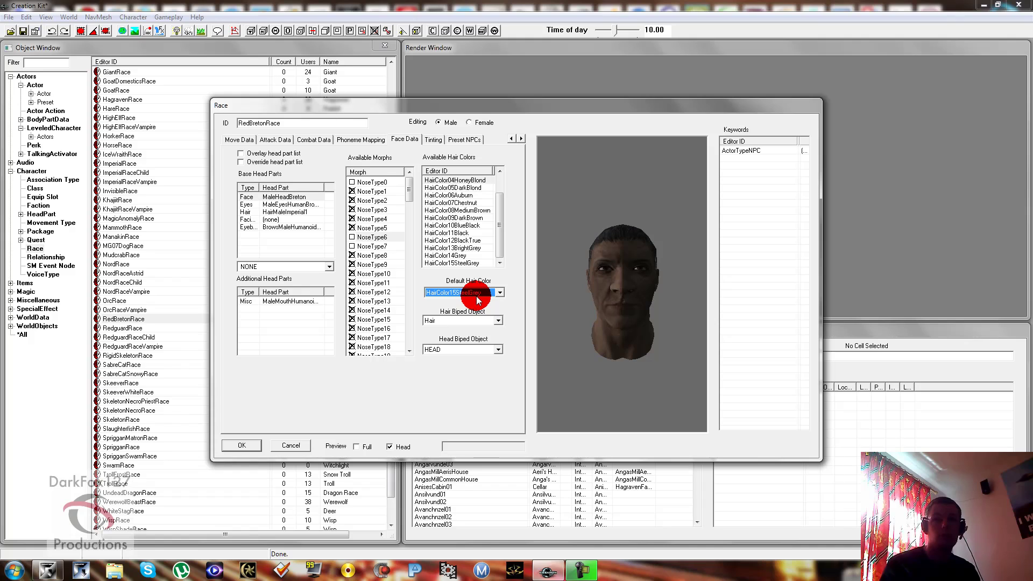
pyautogui.scroll(2, 466, 301)
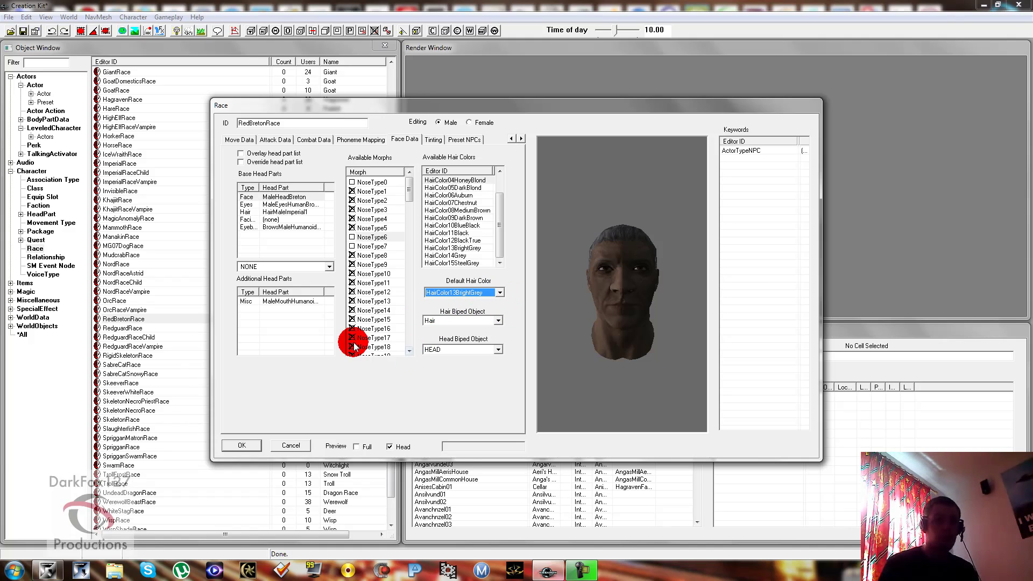
pyautogui.click(305, 324)
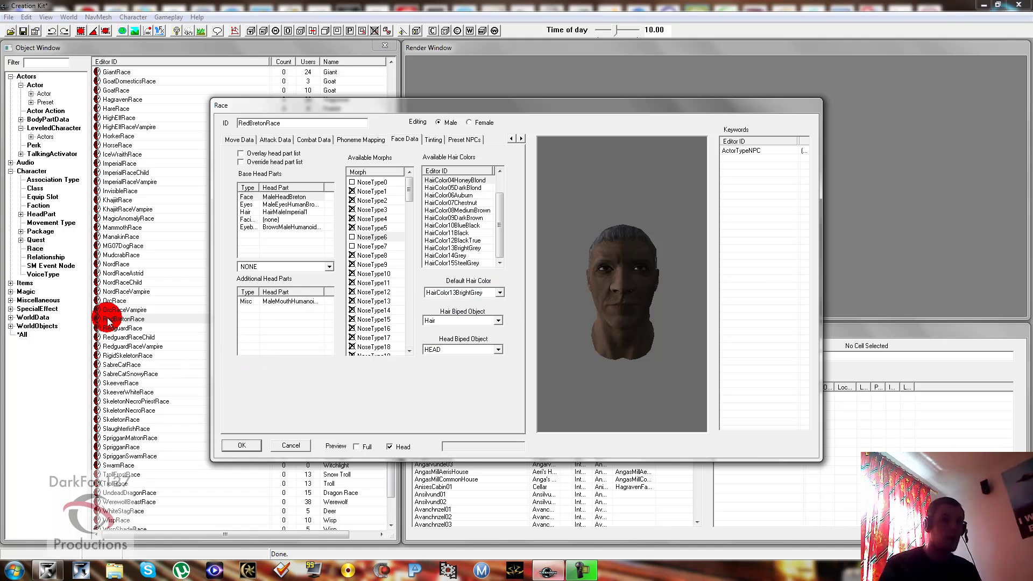
# Step: Create a new ColorForm with the ID RedHair and the name Red Hair
pyautogui.click(11, 300)
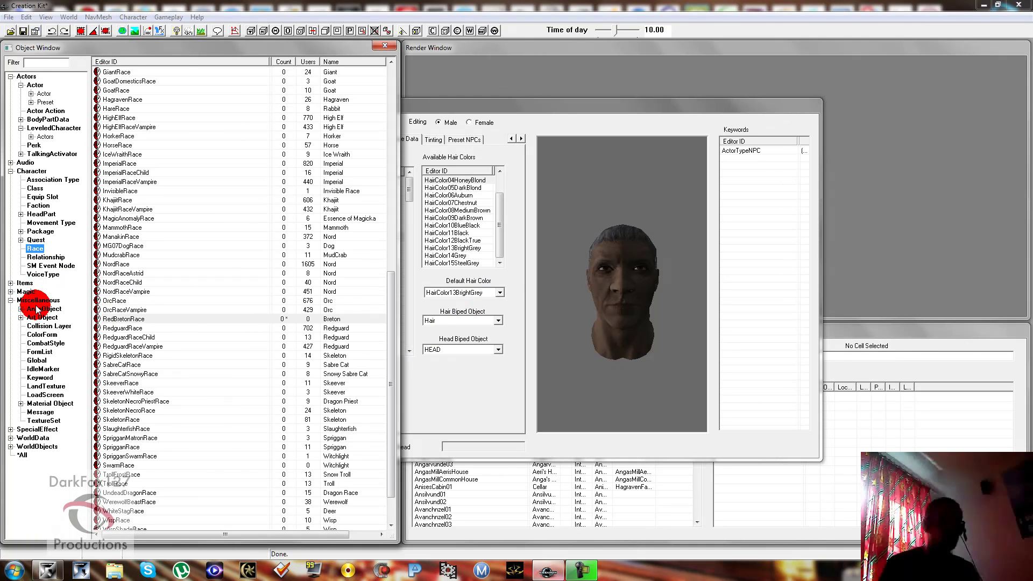
pyautogui.click(34, 334)
pyautogui.rightClick(119, 209)
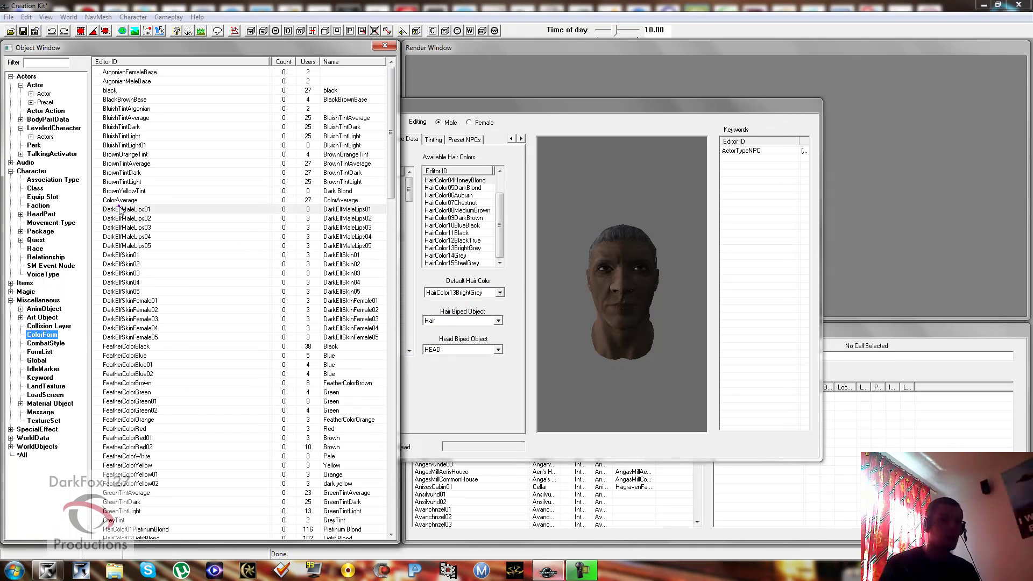
pyautogui.click(138, 211)
pyautogui.moveTo(94, 115); pyautogui.dragTo(93, 72)
pyautogui.click(82, 46)
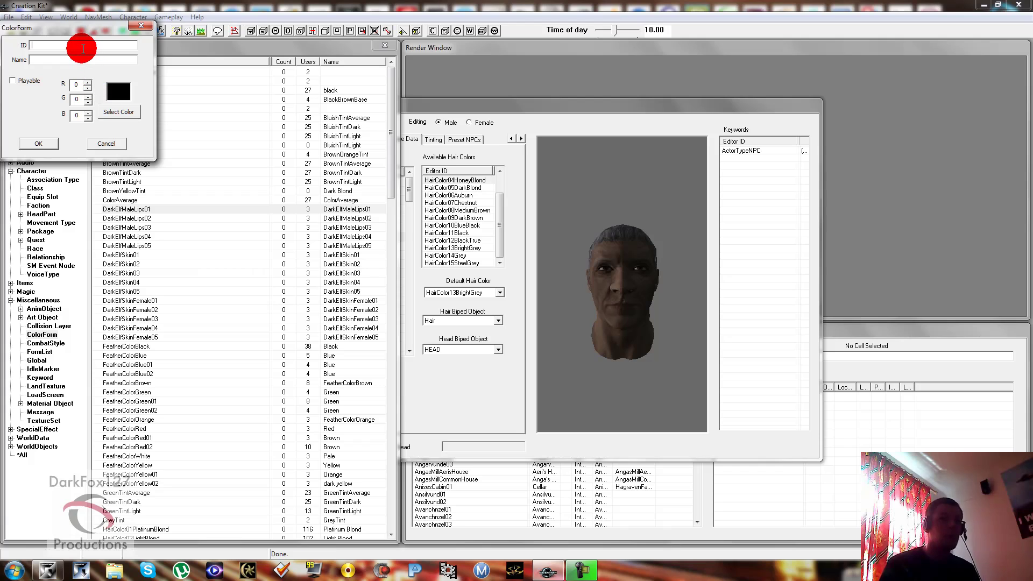
pyautogui.write('RedHai')
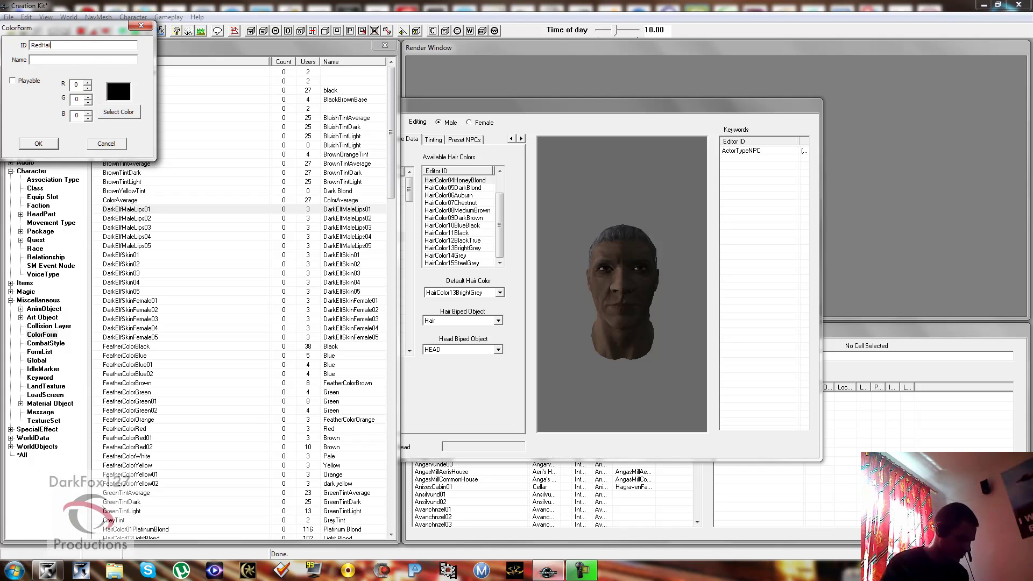
pyautogui.write('r')
pyautogui.click(75, 58)
pyautogui.write('R')
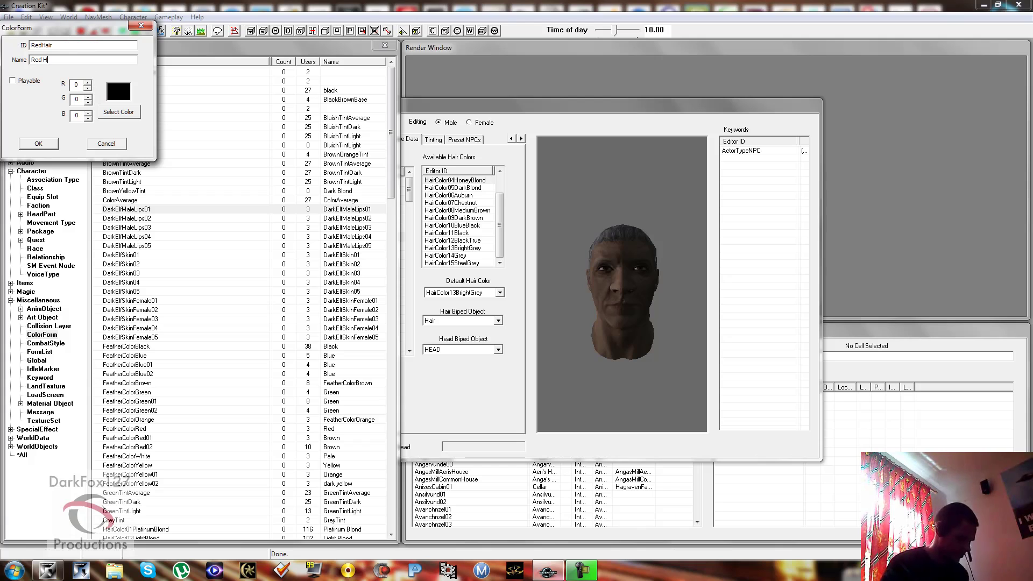
# Step: Set the color of the RedHair form to red 177, green 5, blue 10 and save the form
pyautogui.click(116, 113)
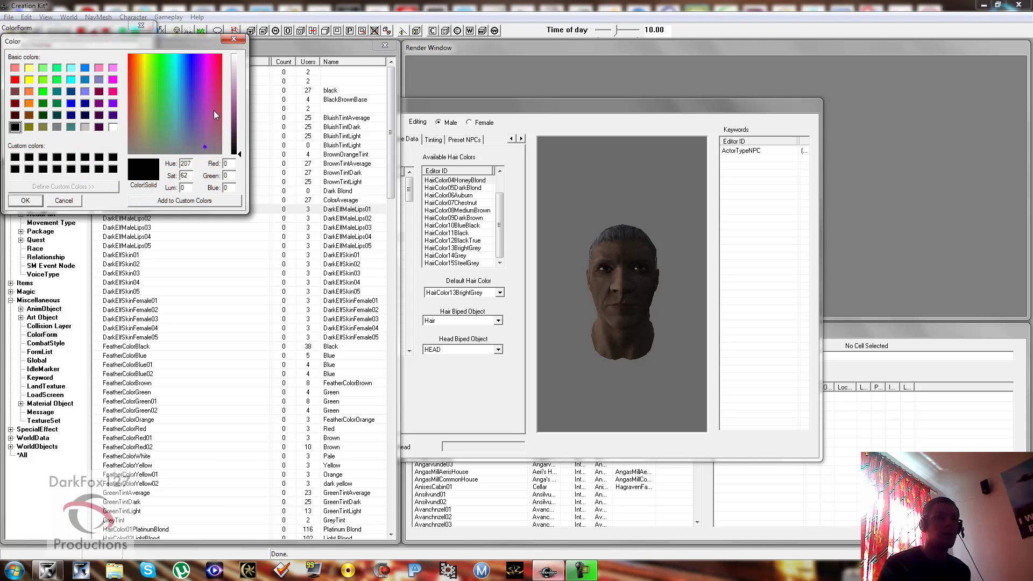
pyautogui.moveTo(205, 147); pyautogui.dragTo(220, 67)
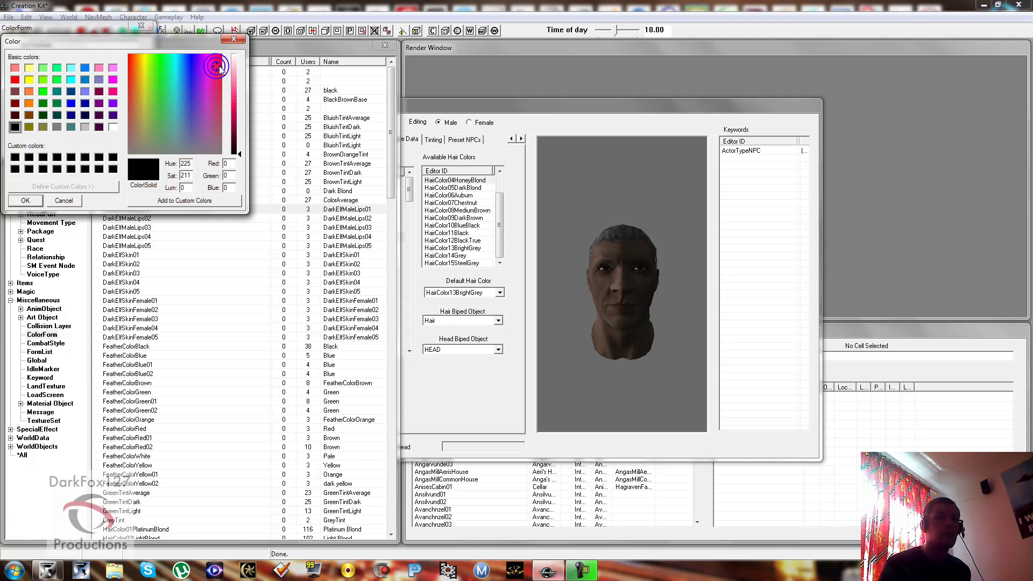
pyautogui.moveTo(237, 158); pyautogui.dragTo(237, 115)
pyautogui.click(26, 200)
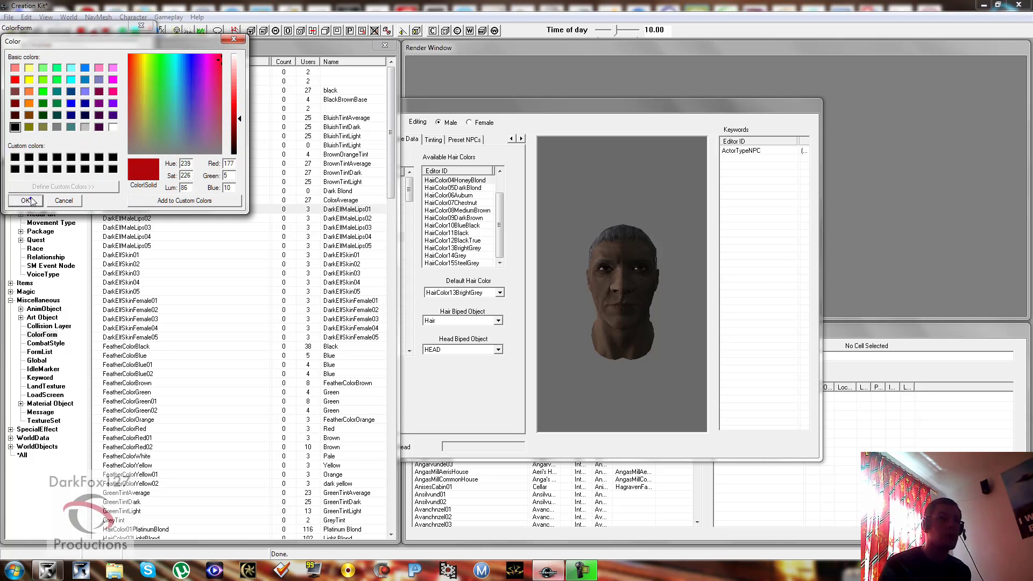
pyautogui.click(37, 142)
pyautogui.click(205, 237)
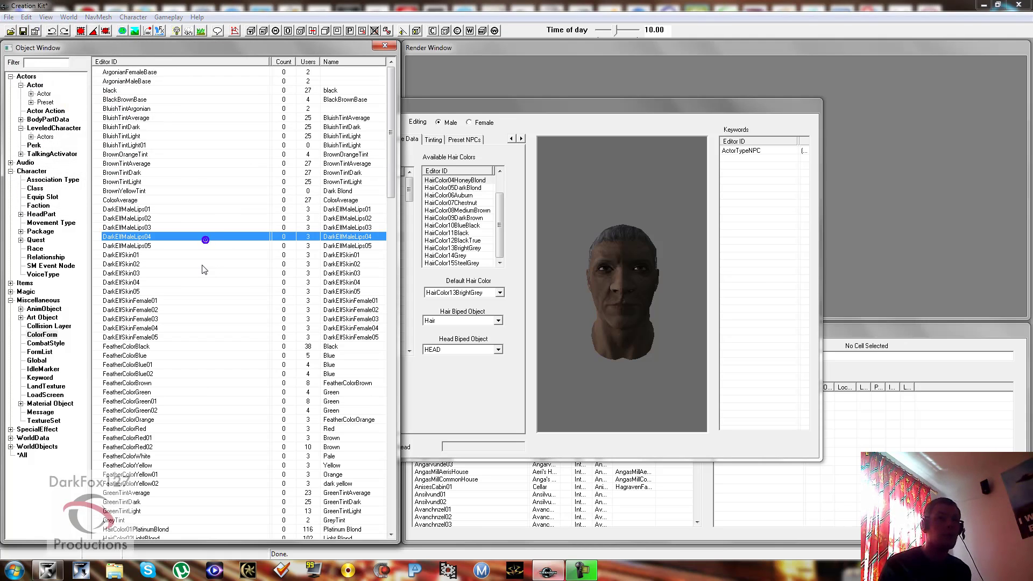
pyautogui.click(211, 273)
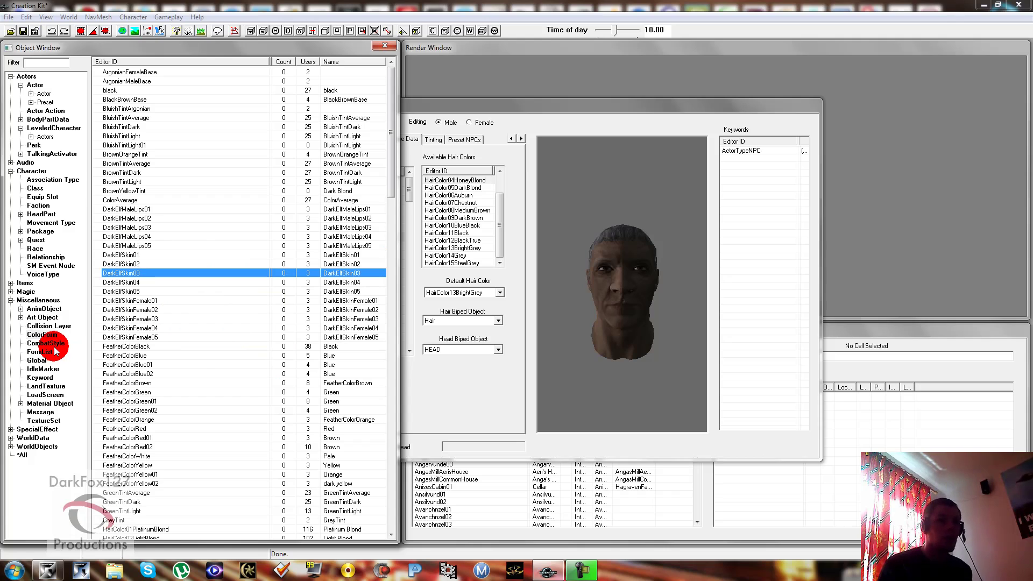
# Step: Filter the FormList objects by "hair" and open HairColorList
pyautogui.click(43, 352)
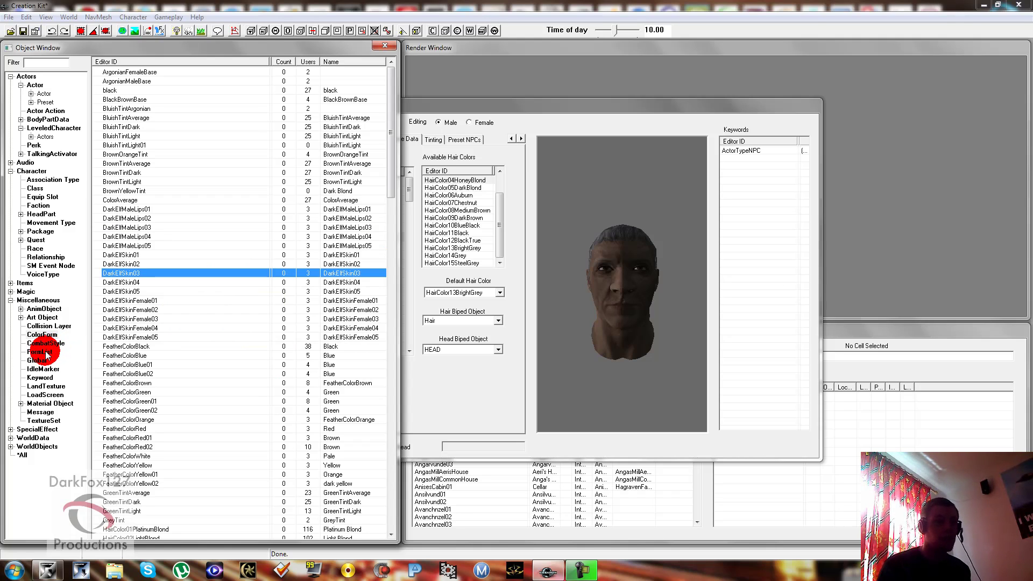
pyautogui.click(47, 62)
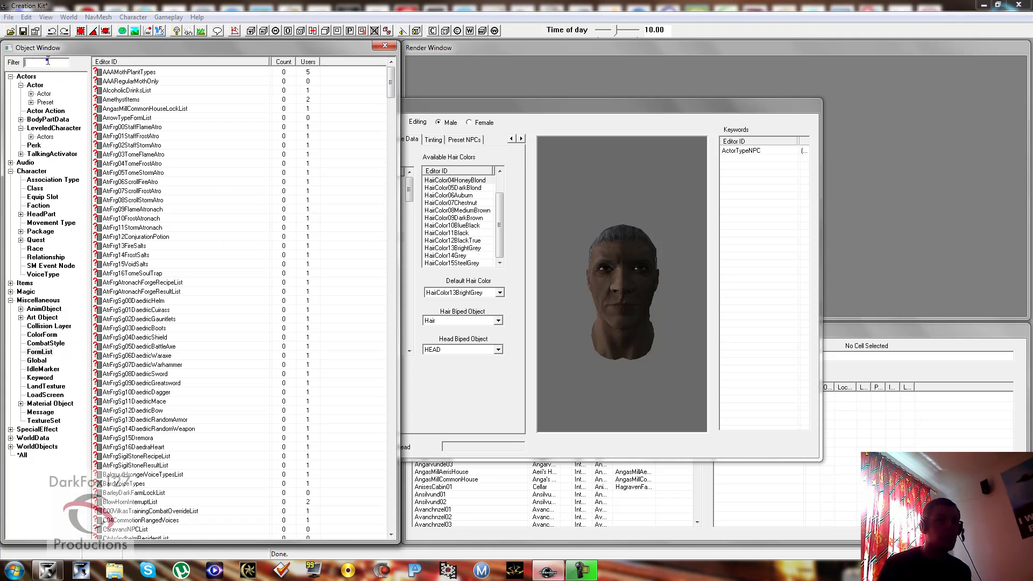
pyautogui.write('hair')
pyautogui.click(47, 62)
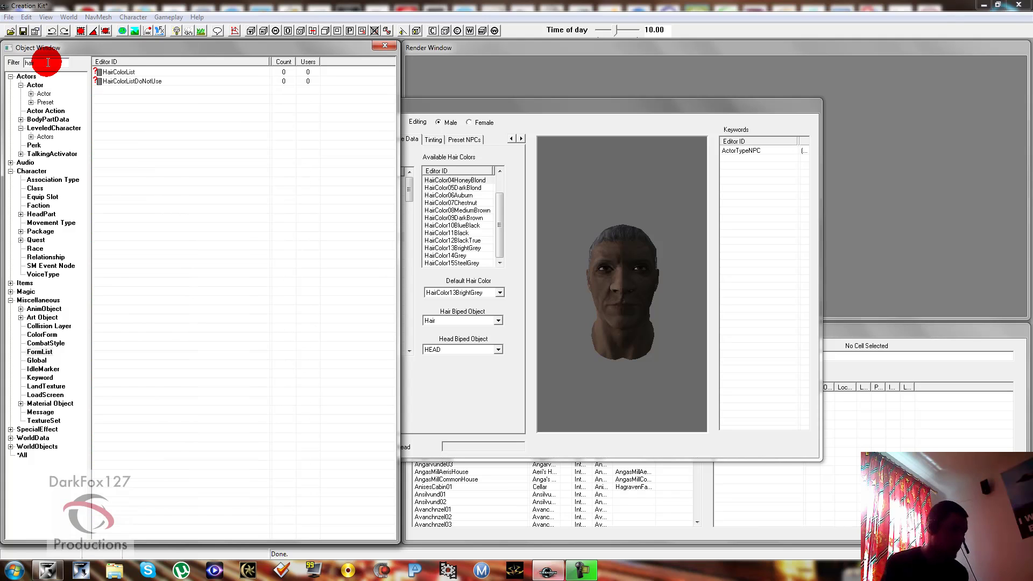
pyautogui.doubleClick(125, 75)
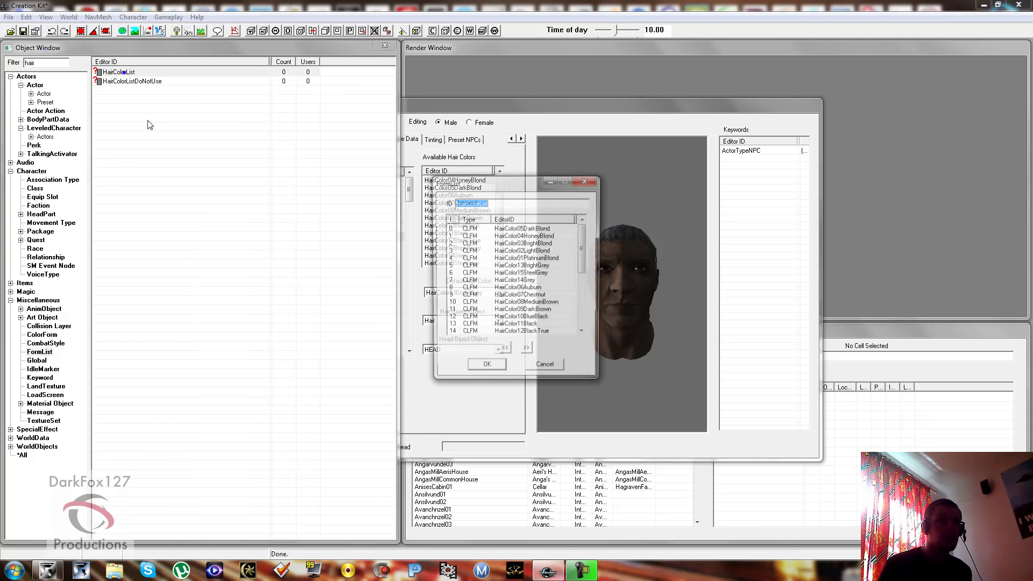
# Step: Add the RedHair ColorForm to HairColorList and save the list
pyautogui.click(43, 334)
pyautogui.click(500, 273)
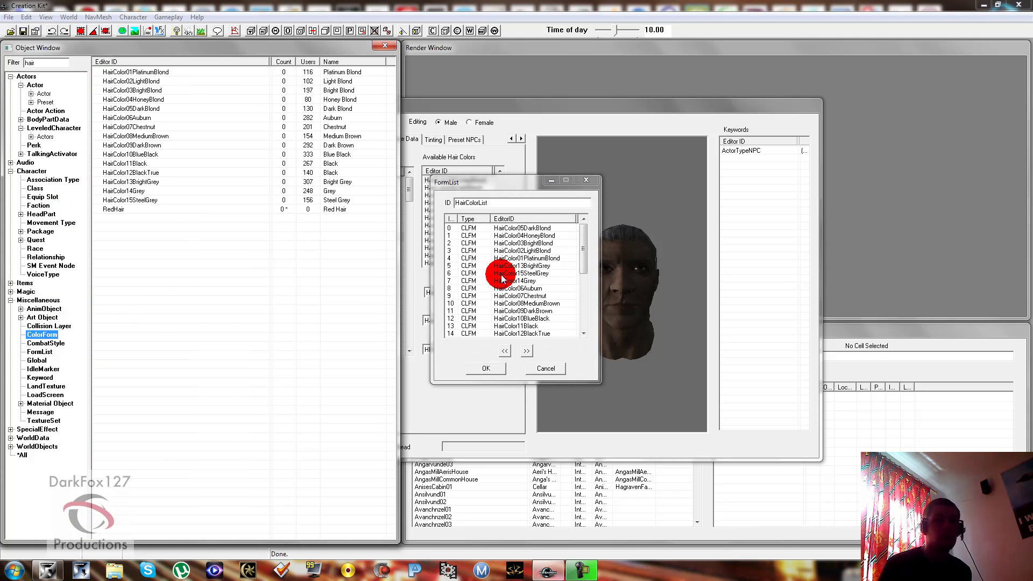
pyautogui.moveTo(133, 211); pyautogui.dragTo(486, 179)
pyautogui.click(487, 366)
# Step: Add RedHair to the available hair colors of RedBretonRace, finding it with the filter "redhair"
pyautogui.click(468, 247)
pyautogui.rightClick(470, 226)
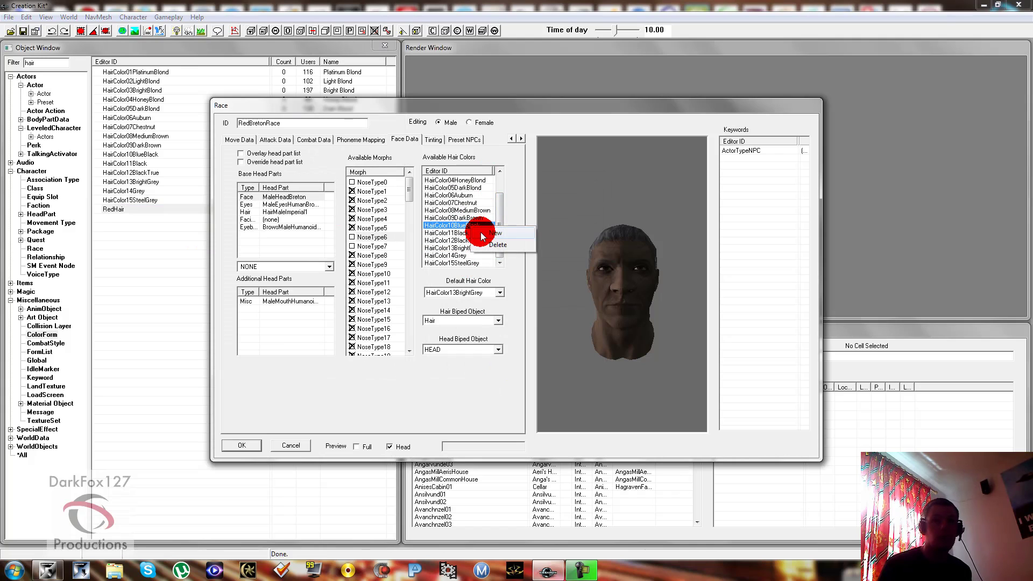
pyautogui.click(480, 232)
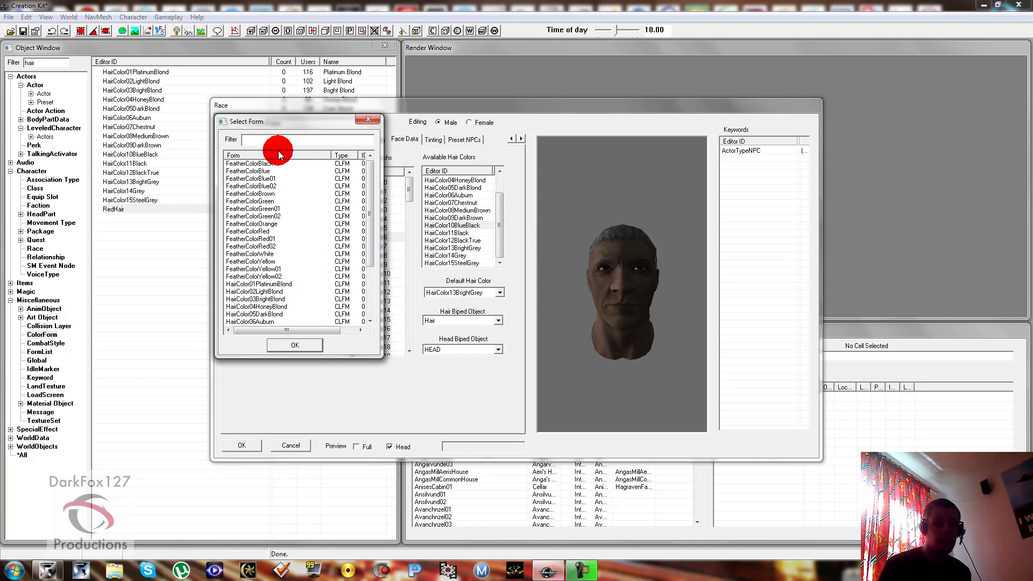
pyautogui.write('redhair')
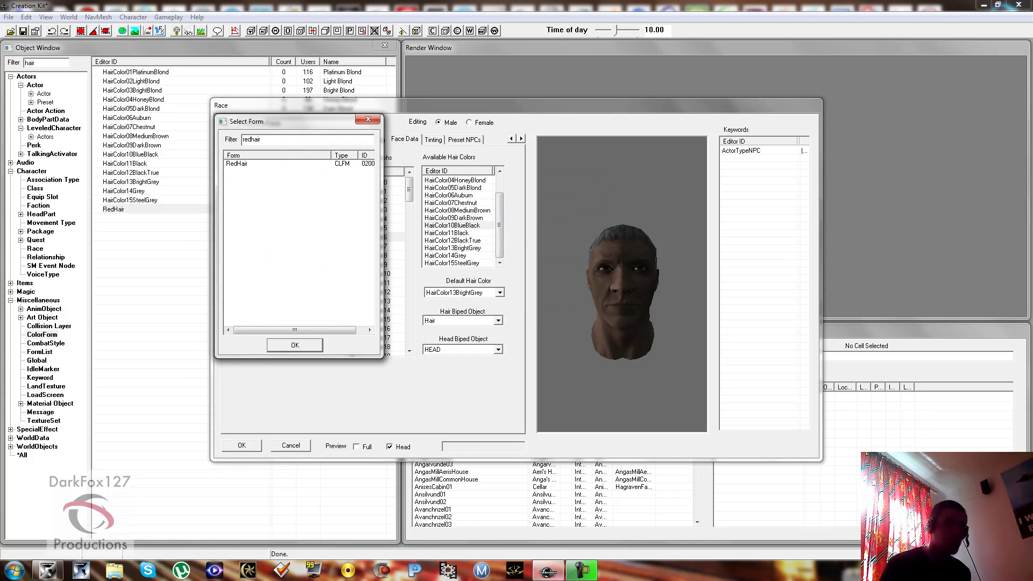
pyautogui.click(263, 177)
pyautogui.click(295, 345)
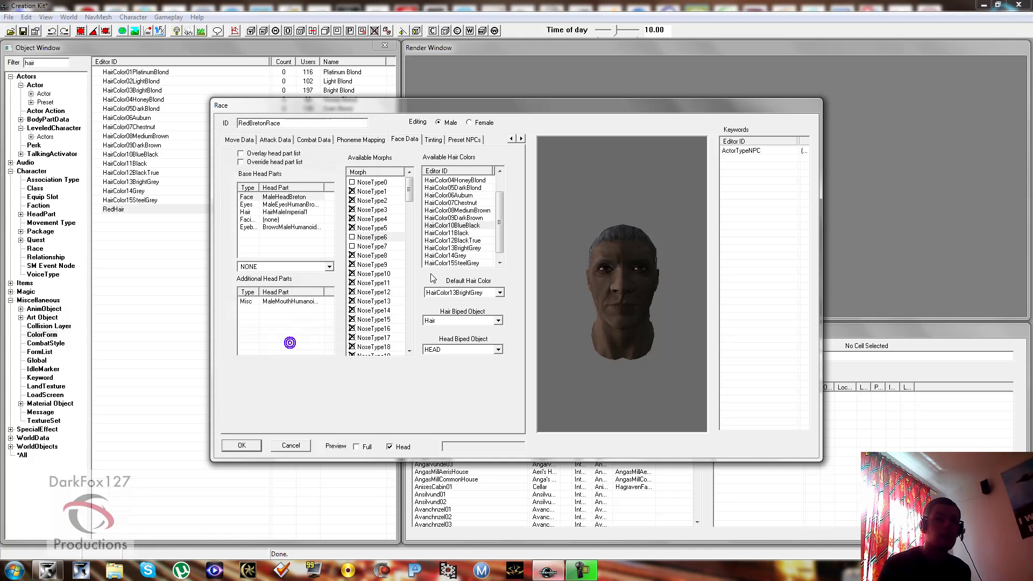
# Step: Set the race's default hair color to RedHair and inspect it on the head preview
pyautogui.scroll(-1, 460, 251)
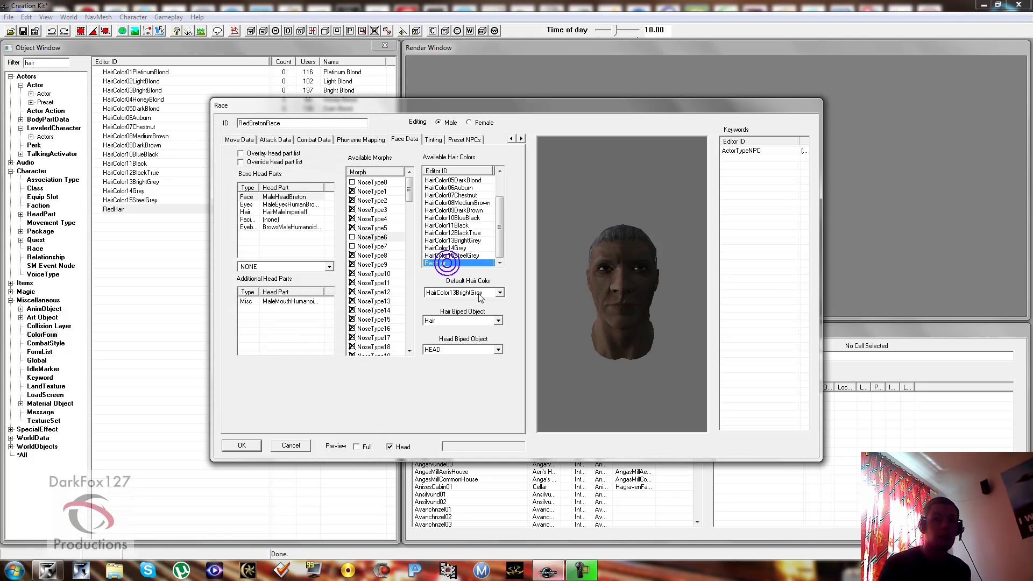
pyautogui.click(477, 292)
pyautogui.click(460, 358)
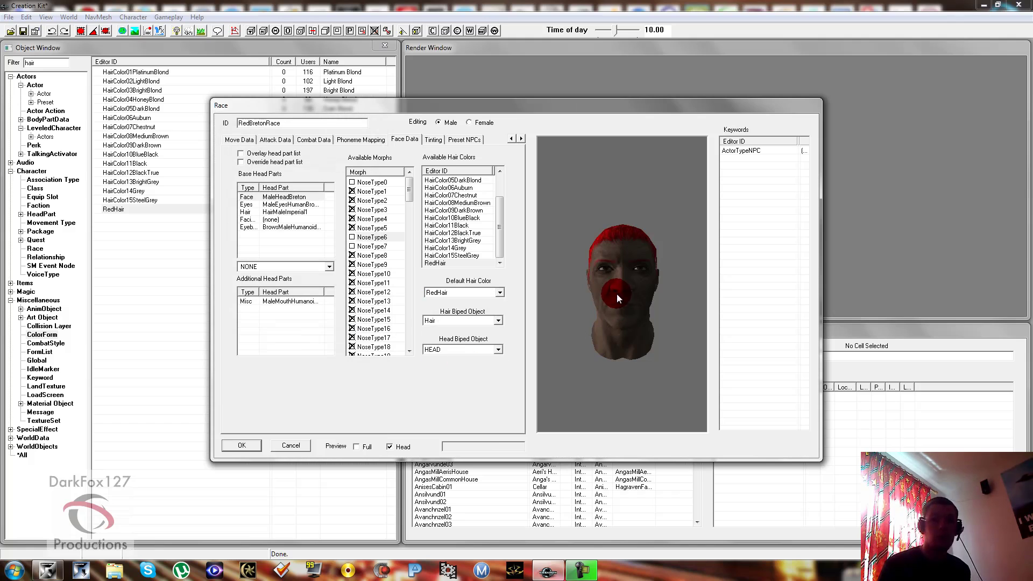
pyautogui.moveTo(656, 321); pyautogui.dragTo(466, 301)
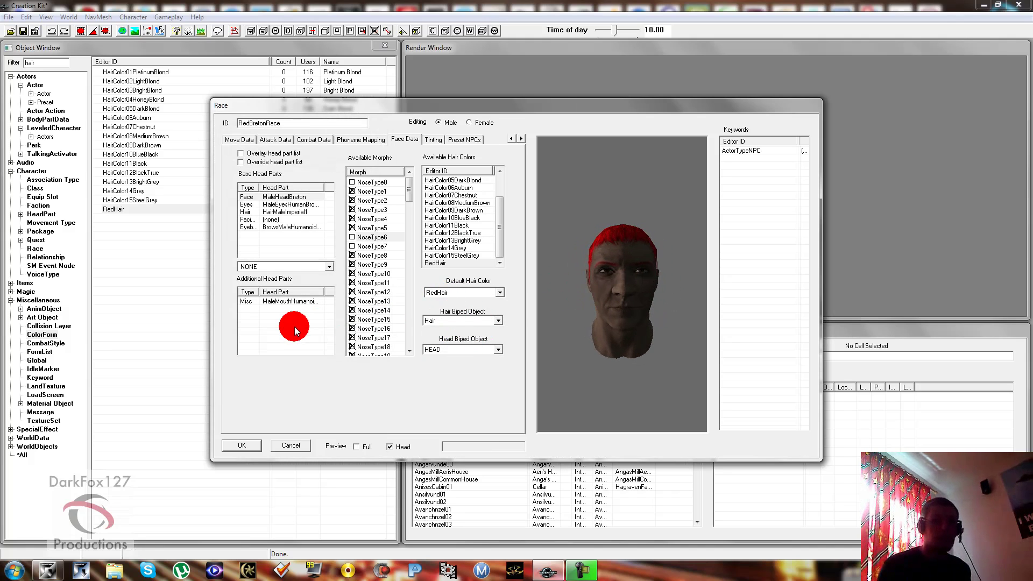
# Step: Remove every color from the race's available hair colors, from HairColor01PlatinumBlond through HairColor15SteelGrey, keeping only RedHair
pyautogui.click(451, 253)
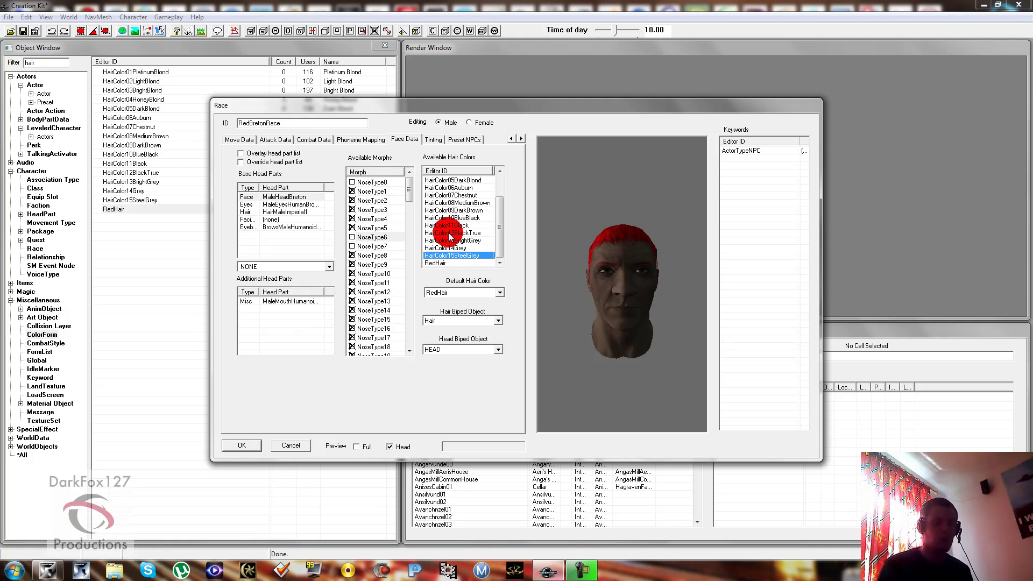
pyautogui.press('Delete')
pyautogui.click(446, 240)
pyautogui.press('Delete')
pyautogui.press('Delete')
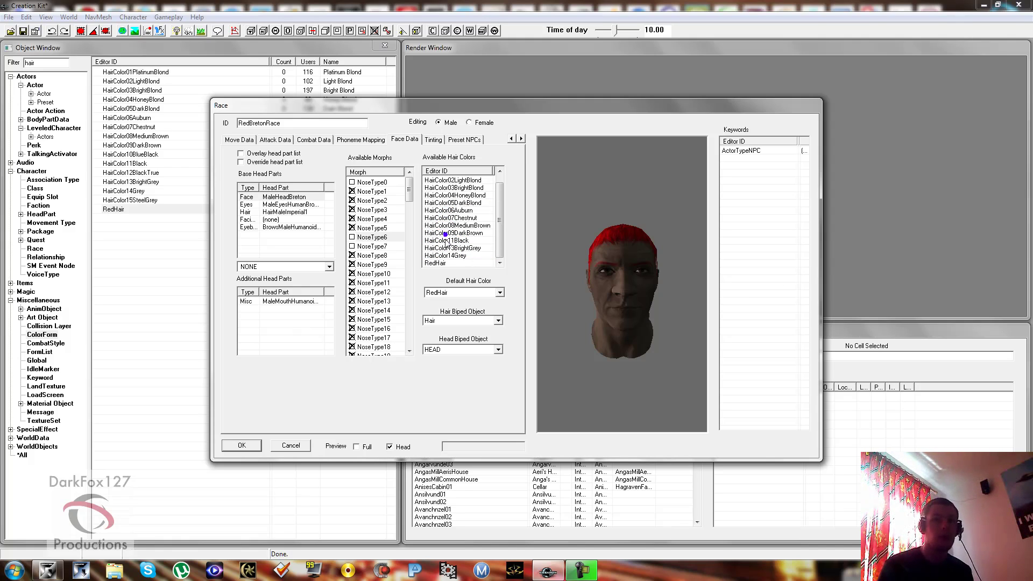
pyautogui.click(448, 232)
pyautogui.press('Delete')
pyautogui.click(447, 225)
pyautogui.press('Delete')
pyautogui.click(446, 232)
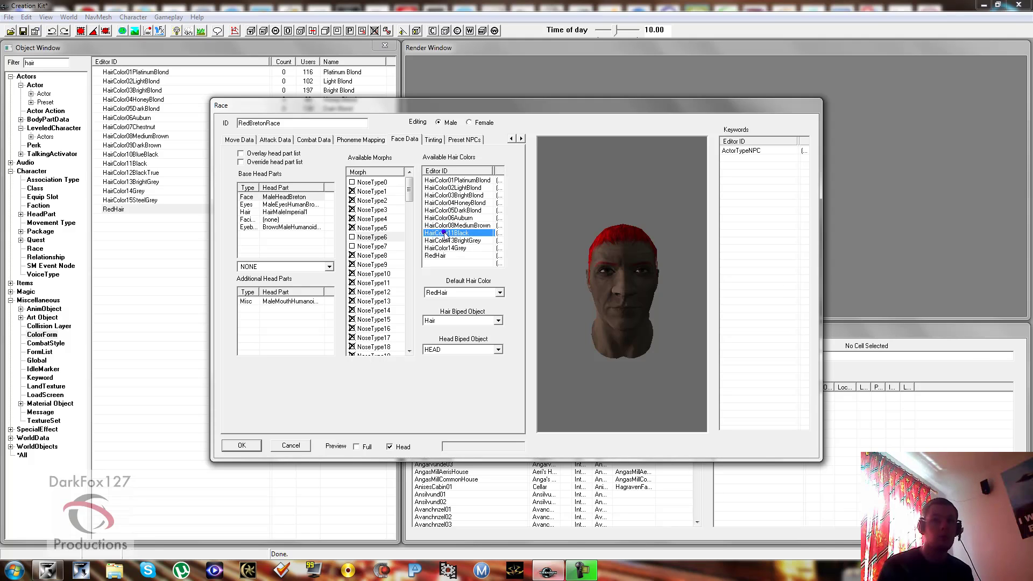
pyautogui.press('Delete')
pyautogui.click(447, 219)
pyautogui.press('Delete')
pyautogui.click(448, 220)
pyautogui.press('Delete')
pyautogui.click(448, 218)
pyautogui.press('Delete')
pyautogui.click(448, 217)
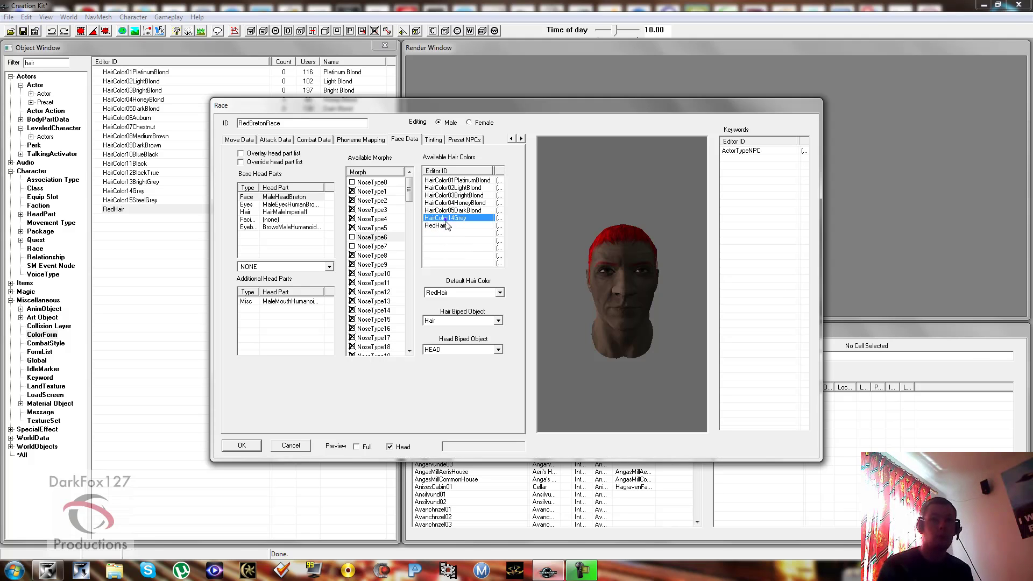
pyautogui.press('Delete')
pyautogui.click(446, 210)
pyautogui.press('Delete')
pyautogui.click(444, 203)
pyautogui.press('Delete')
pyautogui.click(447, 187)
pyautogui.press('Delete')
pyautogui.click(446, 180)
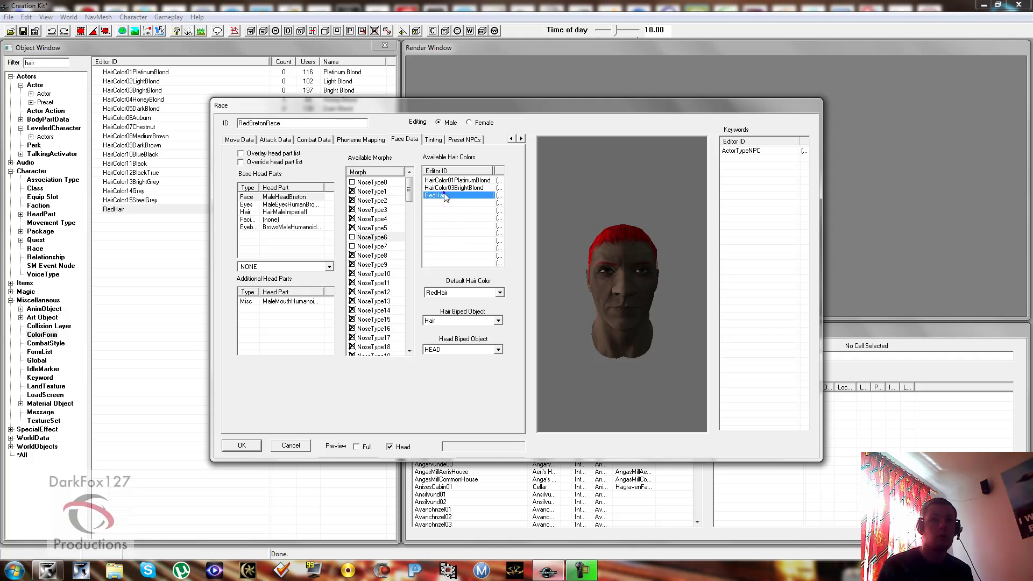
pyautogui.press('Delete')
pyautogui.click(447, 183)
pyautogui.press('Delete')
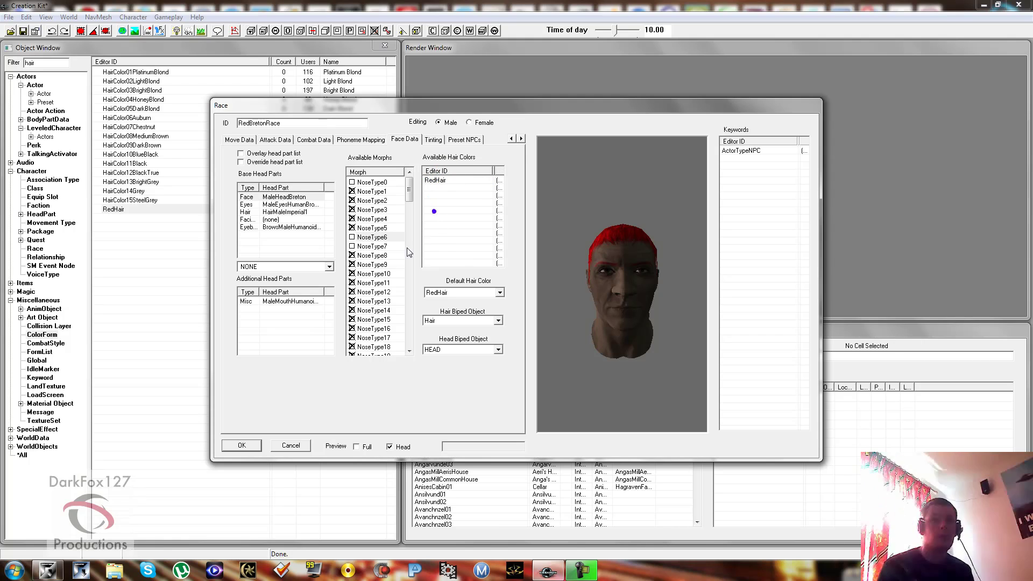
# Step: Examine the race's available morphs from the nose types to the lip types, and check the eyebrows entry among the base head parts
pyautogui.moveTo(409, 190); pyautogui.dragTo(405, 338)
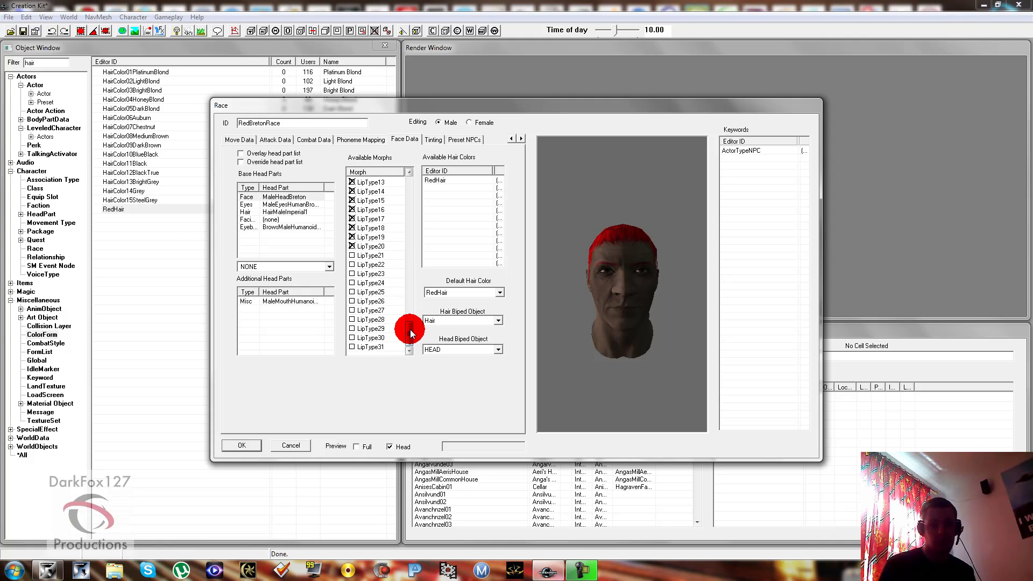
pyautogui.moveTo(410, 334); pyautogui.dragTo(422, 203)
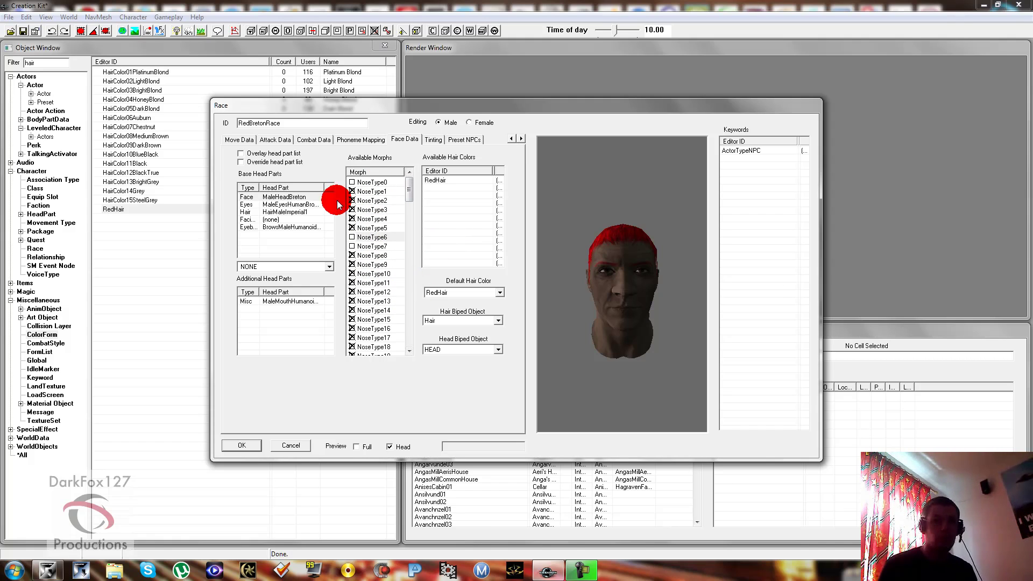
pyautogui.click(284, 227)
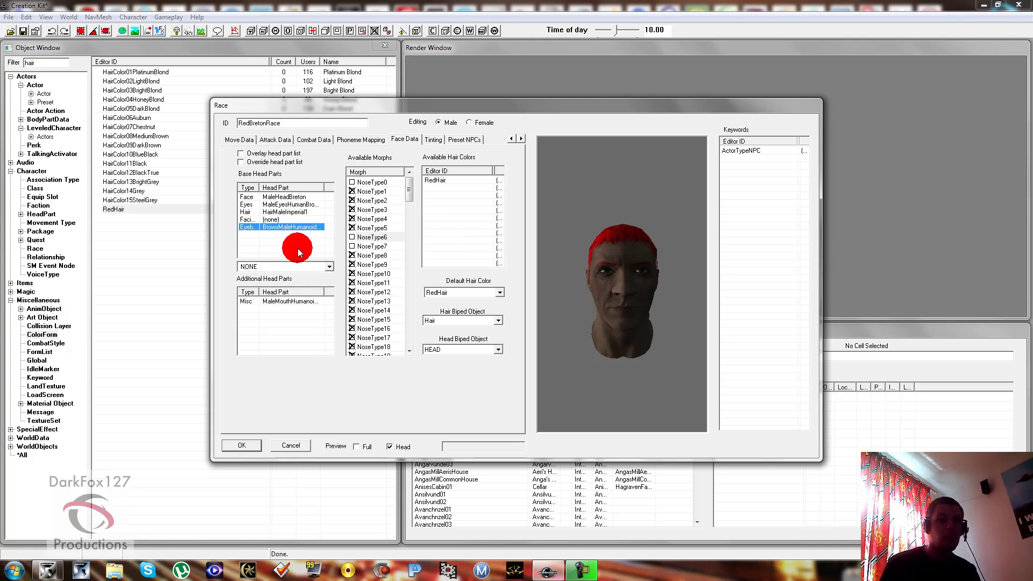
pyautogui.click(290, 266)
pyautogui.click(289, 272)
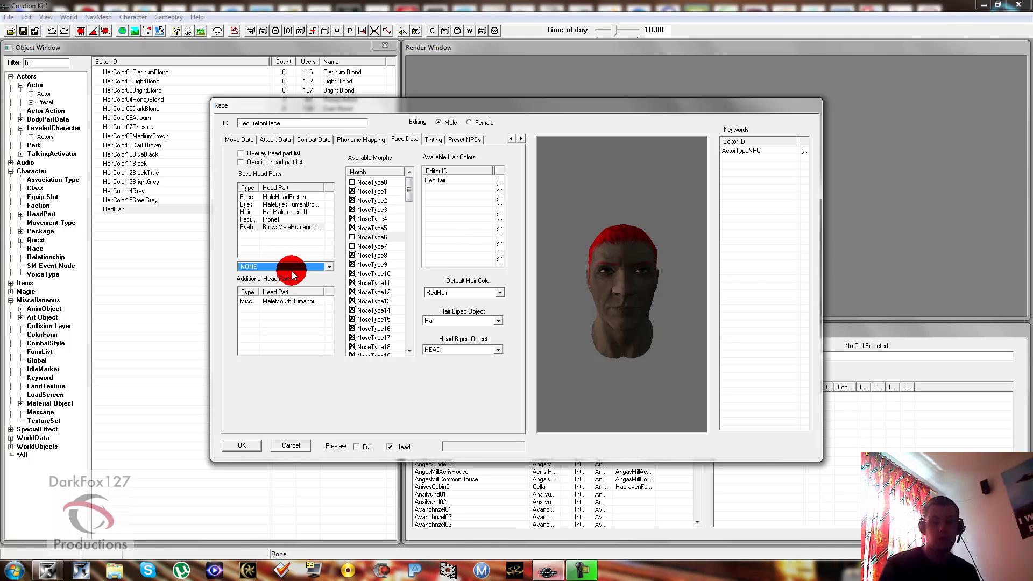
# Step: Examine the race's tint layers, checking the mask type, color presets and default color of MaleHead_Nose.dds
pyautogui.click(441, 145)
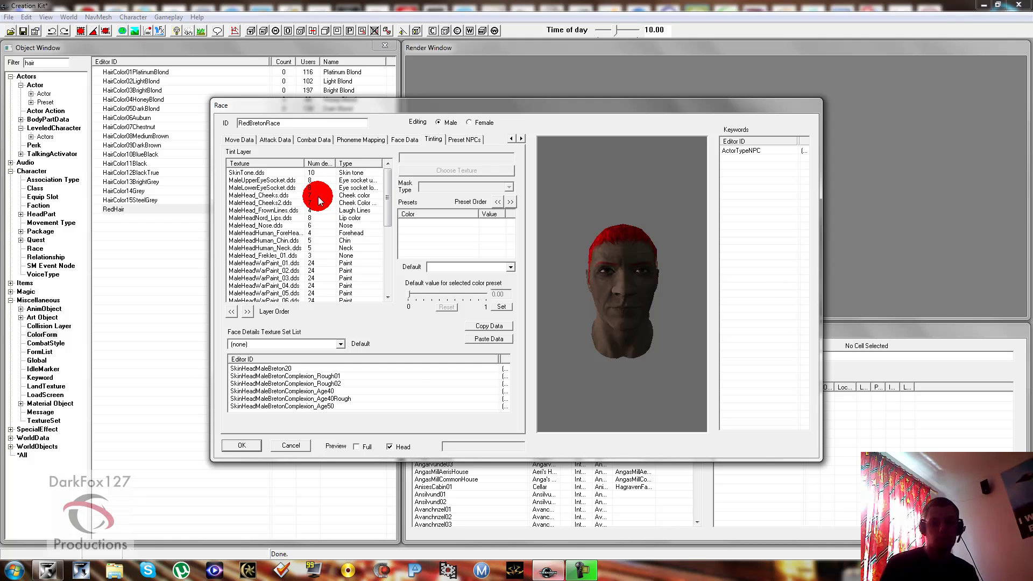
pyautogui.click(314, 225)
pyautogui.moveTo(388, 195)
pyautogui.mouseDown()
pyautogui.moveTo(389, 263)
pyautogui.moveTo(388, 195)
pyautogui.mouseUp()
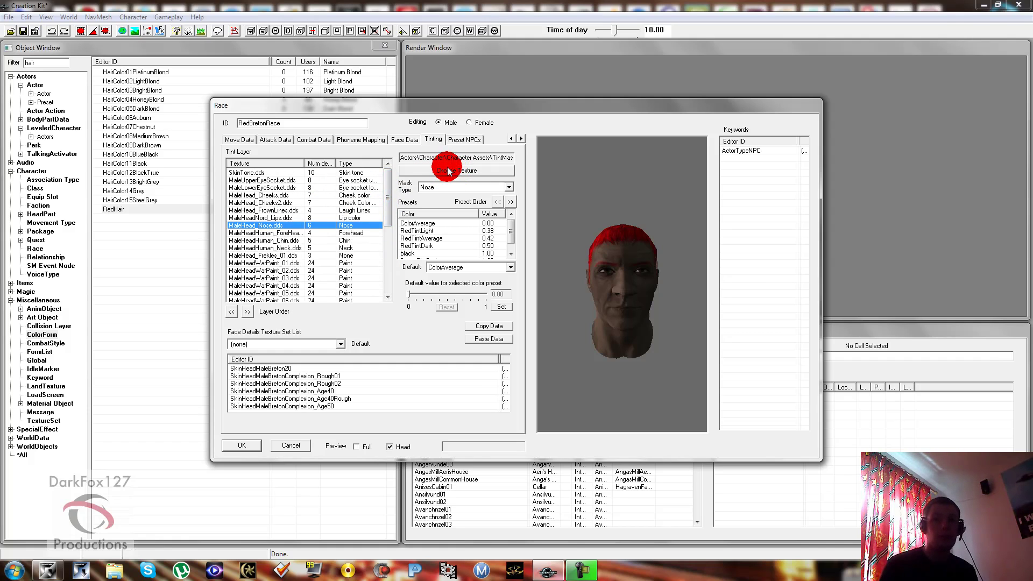
pyautogui.click(446, 186)
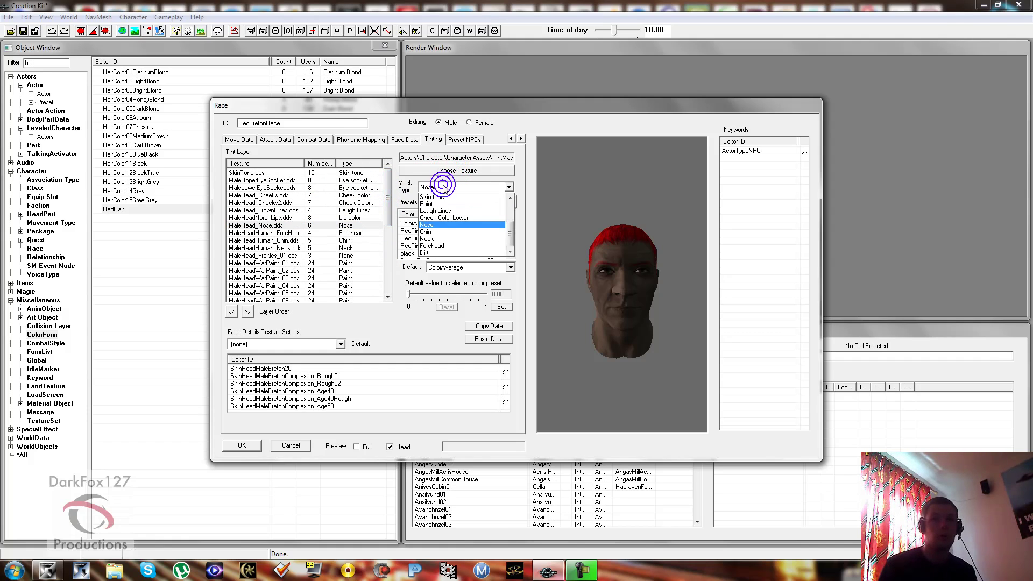
pyautogui.click(445, 188)
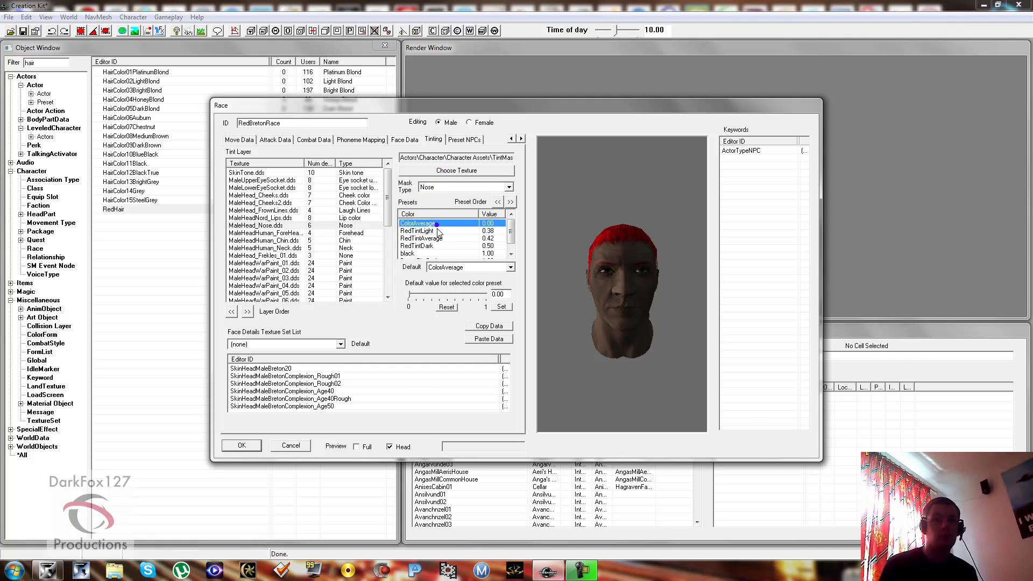
pyautogui.click(452, 269)
pyautogui.click(460, 273)
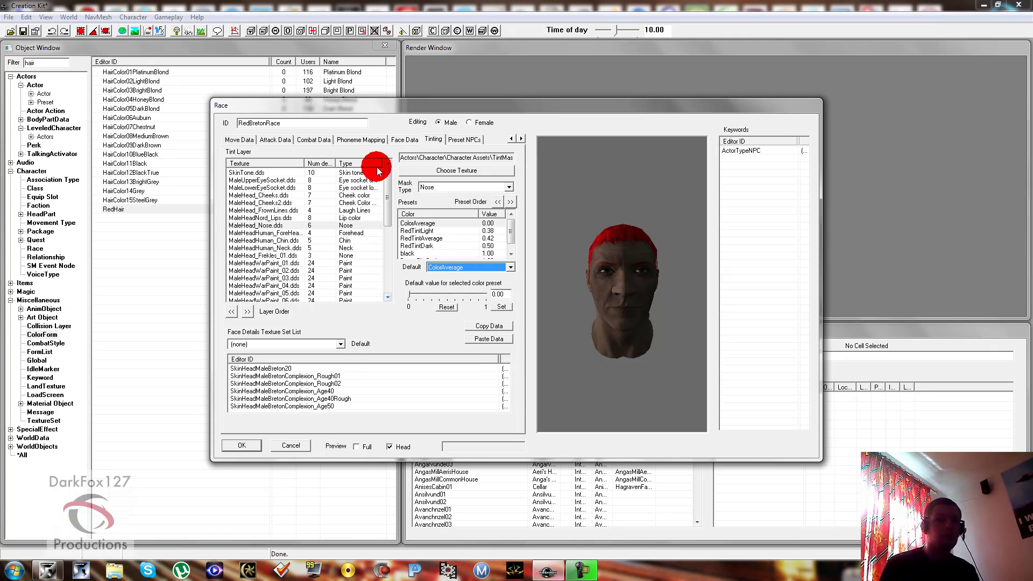
# Step: Examine the list of male preset NPCs assigned to the race
pyautogui.click(456, 140)
pyautogui.click(275, 172)
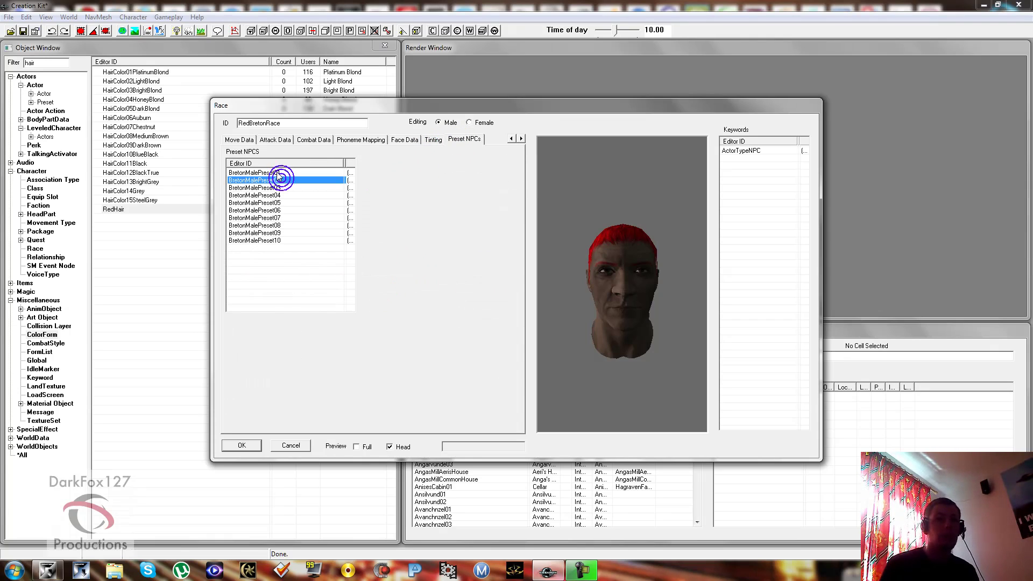
pyautogui.rightClick(305, 280)
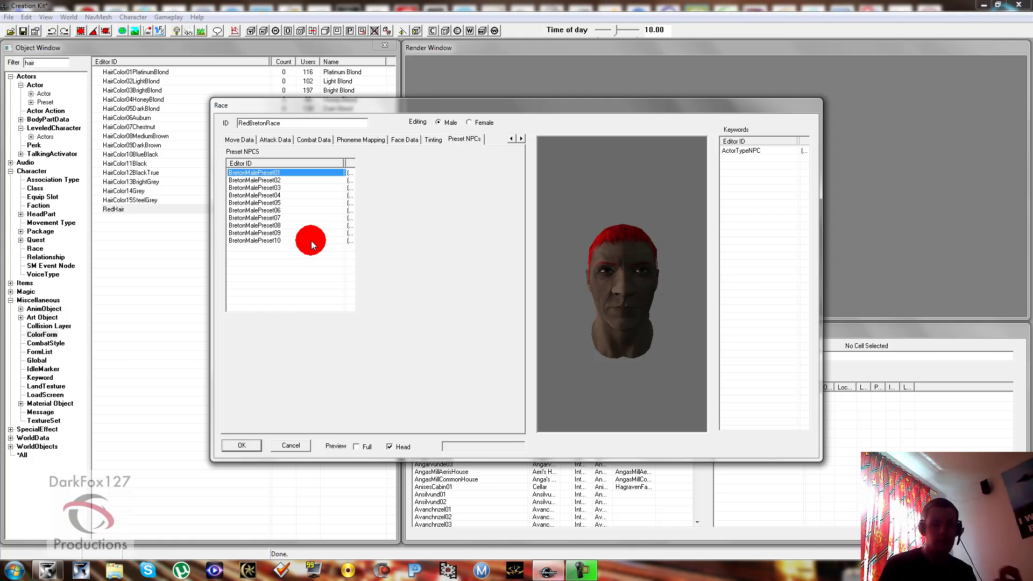
pyautogui.click(284, 233)
pyautogui.click(272, 261)
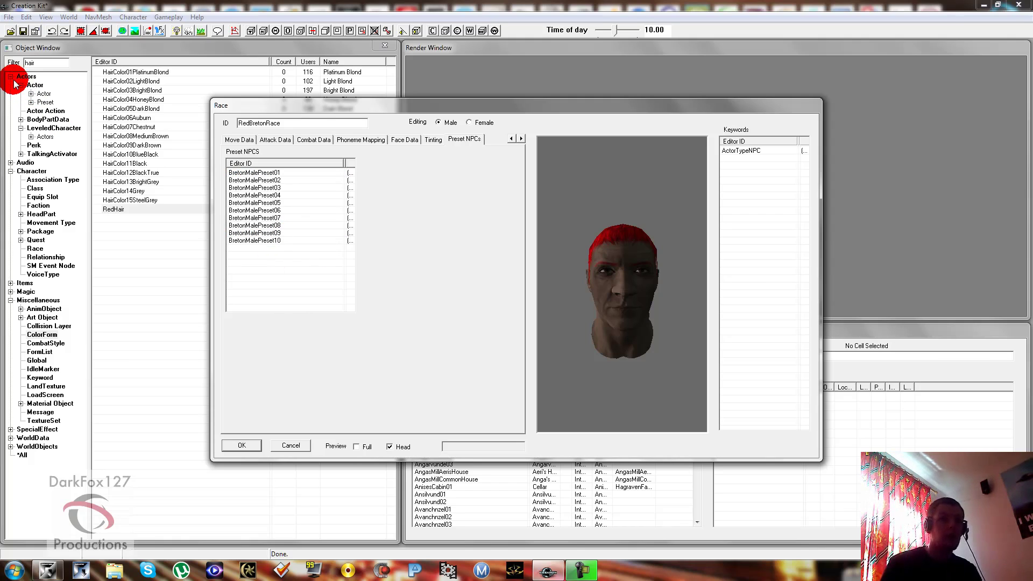
# Step: Filter the Actor objects by "preset", look through the Breton female and male presets, and return to the race settings
pyautogui.click(37, 85)
pyautogui.moveTo(60, 61); pyautogui.dragTo(3, 77)
pyautogui.click(3, 70)
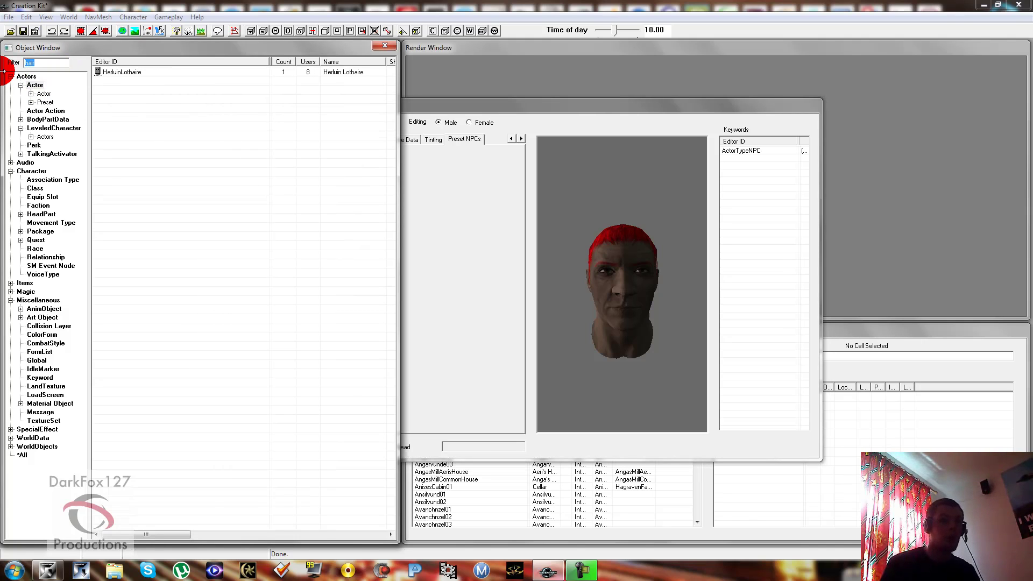
pyautogui.write('preset')
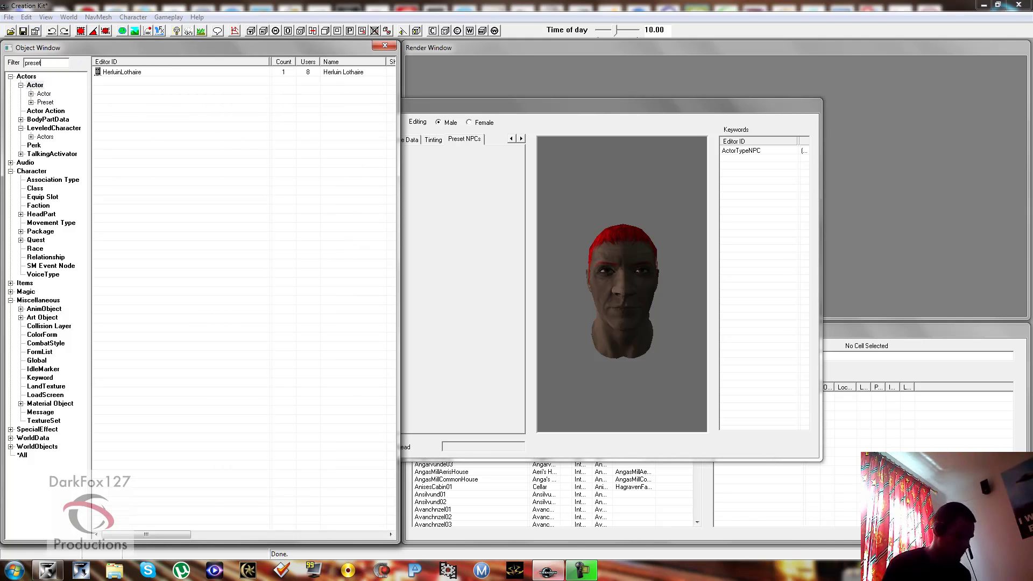
pyautogui.click(72, 94)
pyautogui.click(166, 127)
pyautogui.scroll(-3, 189, 184)
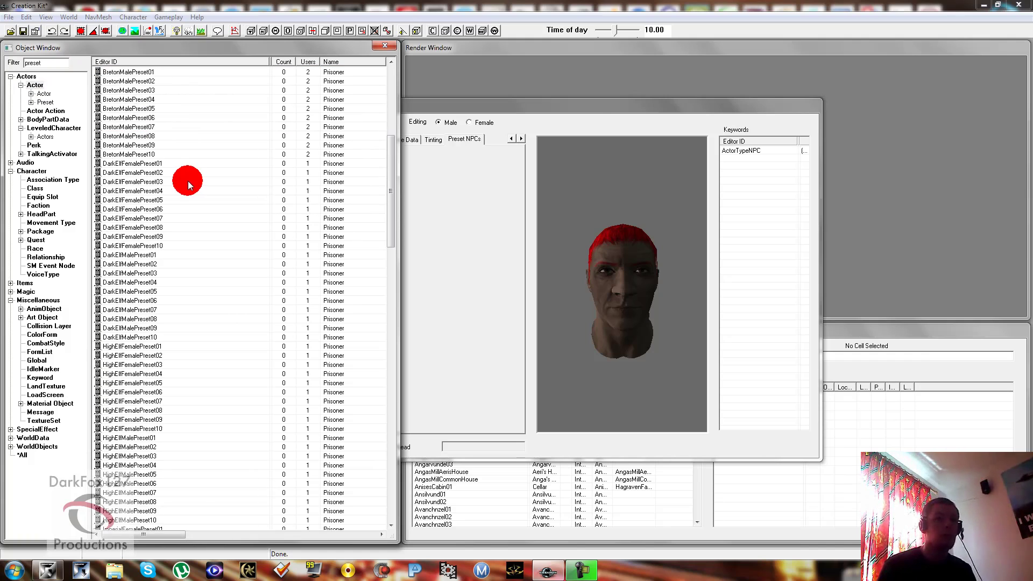
pyautogui.scroll(7, 185, 186)
pyautogui.click(163, 227)
pyautogui.scroll(2, 165, 248)
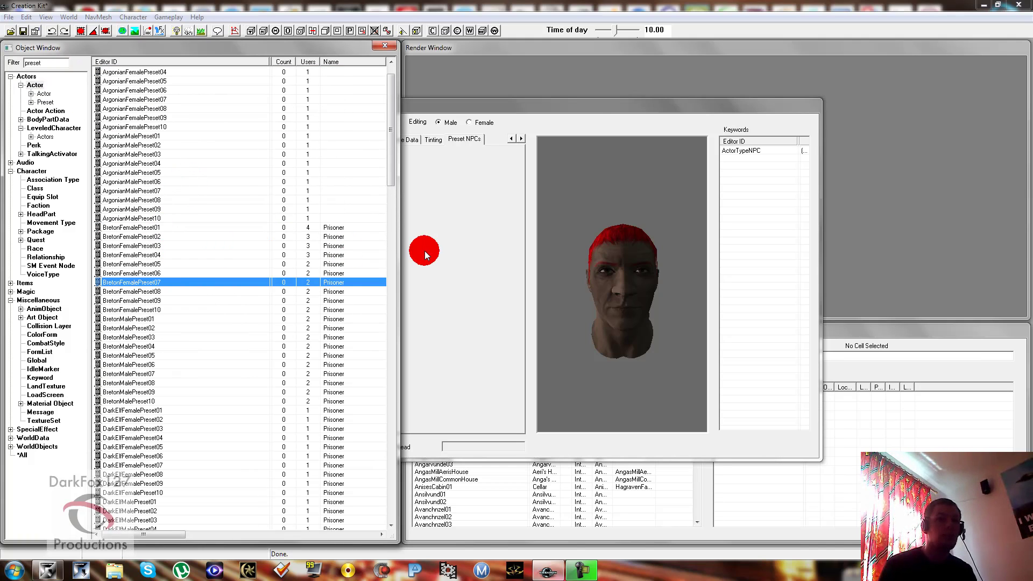
pyautogui.click(425, 250)
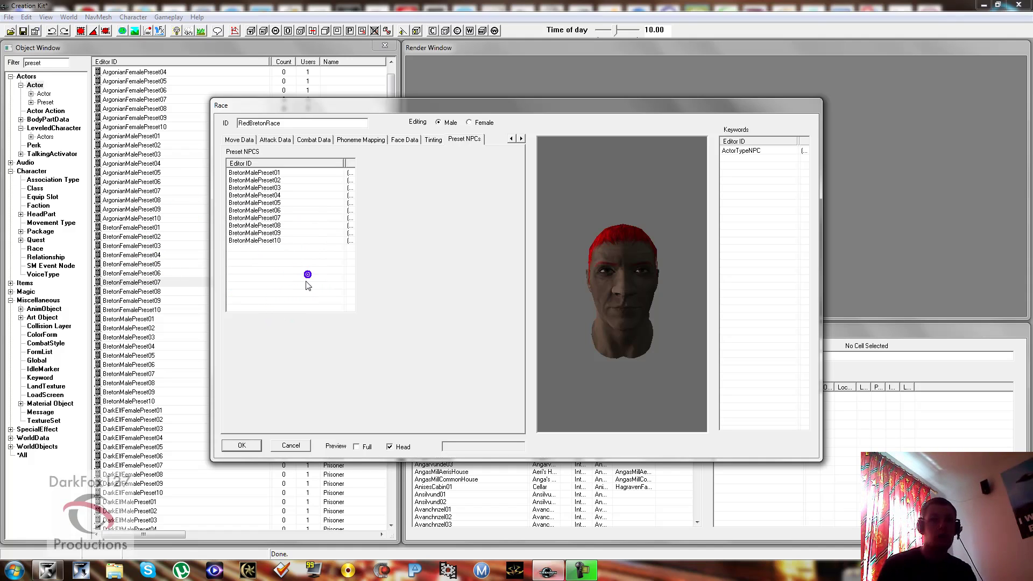
# Step: Accept the RedBretonRace settings and save the plugin
pyautogui.click(433, 140)
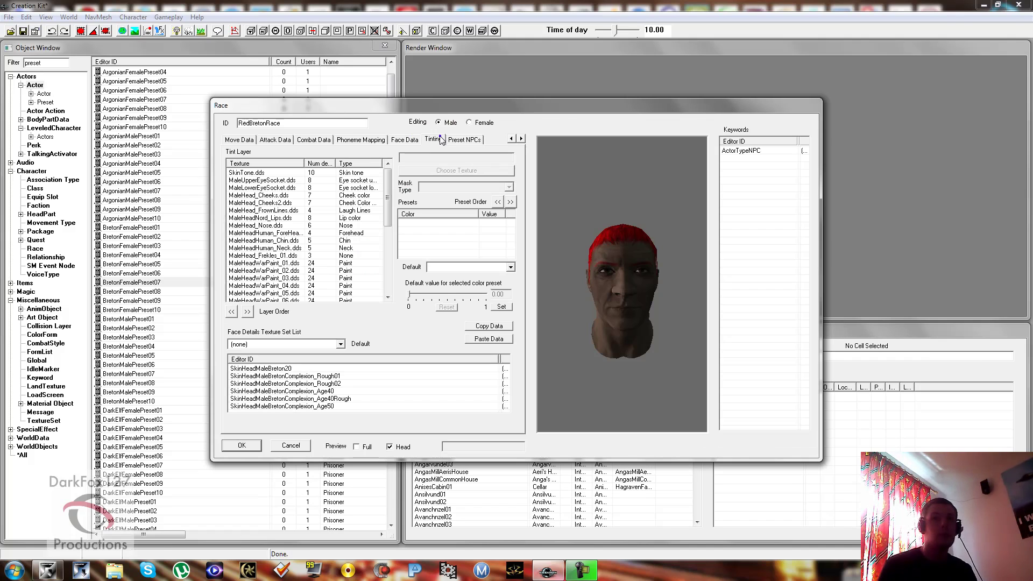
pyautogui.click(511, 139)
pyautogui.click(512, 139)
pyautogui.click(511, 139)
pyautogui.click(512, 139)
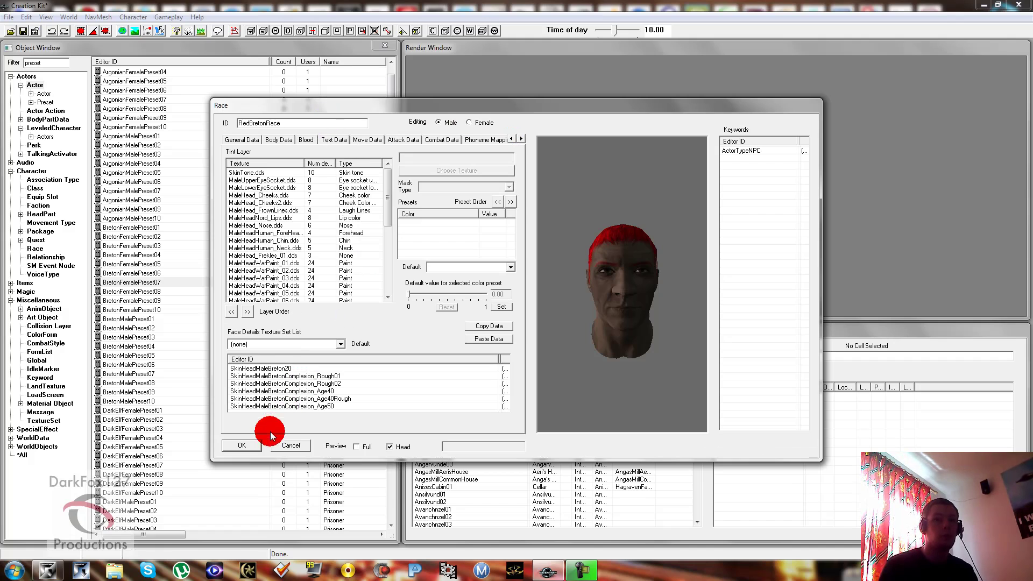
pyautogui.click(242, 444)
pyautogui.click(333, 282)
pyautogui.click(305, 254)
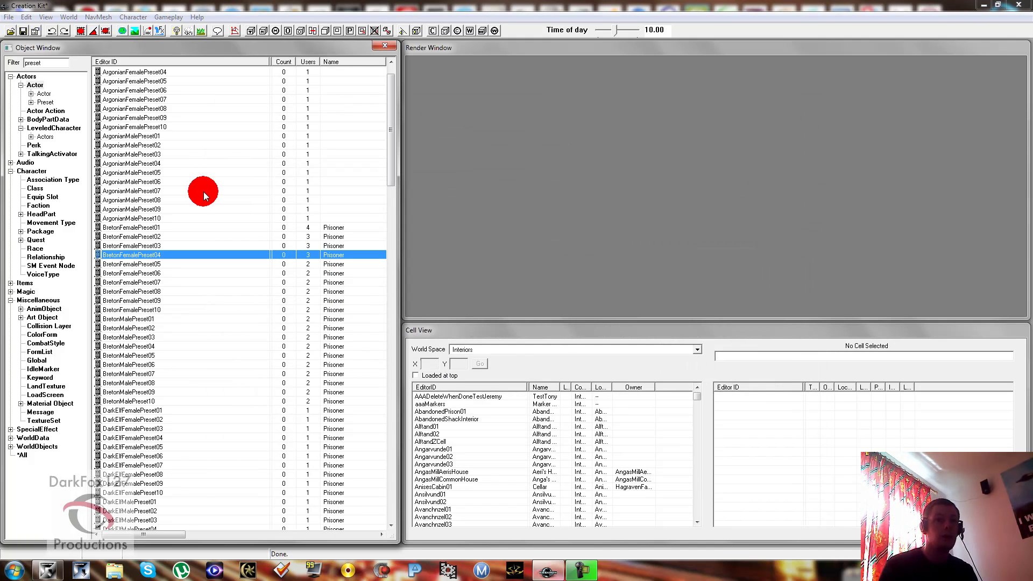
pyautogui.click(23, 31)
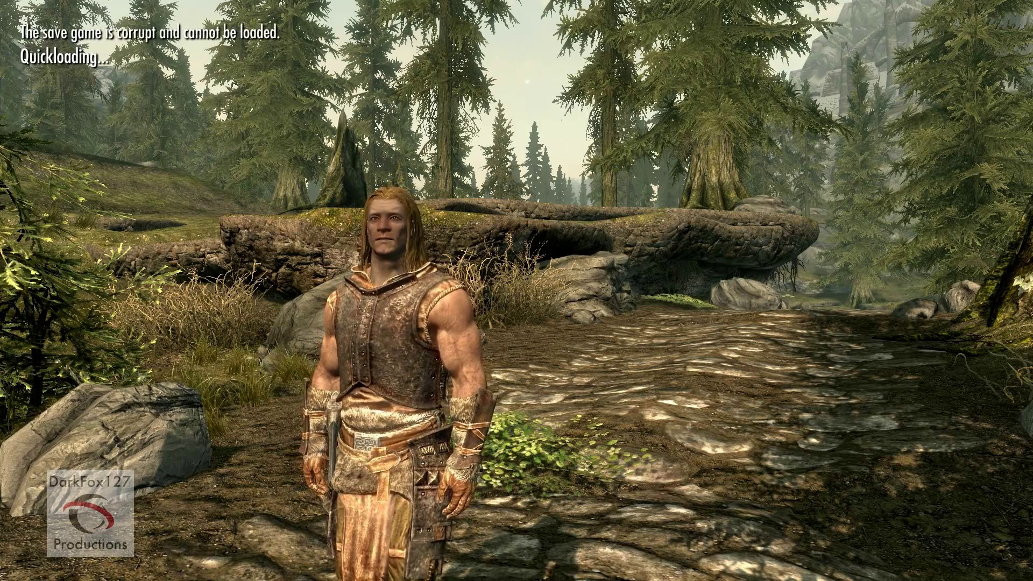
# Step: In Skyrim, open the race menu with the console command showracemenu and choose the Red Breton race
pyautogui.press('`')
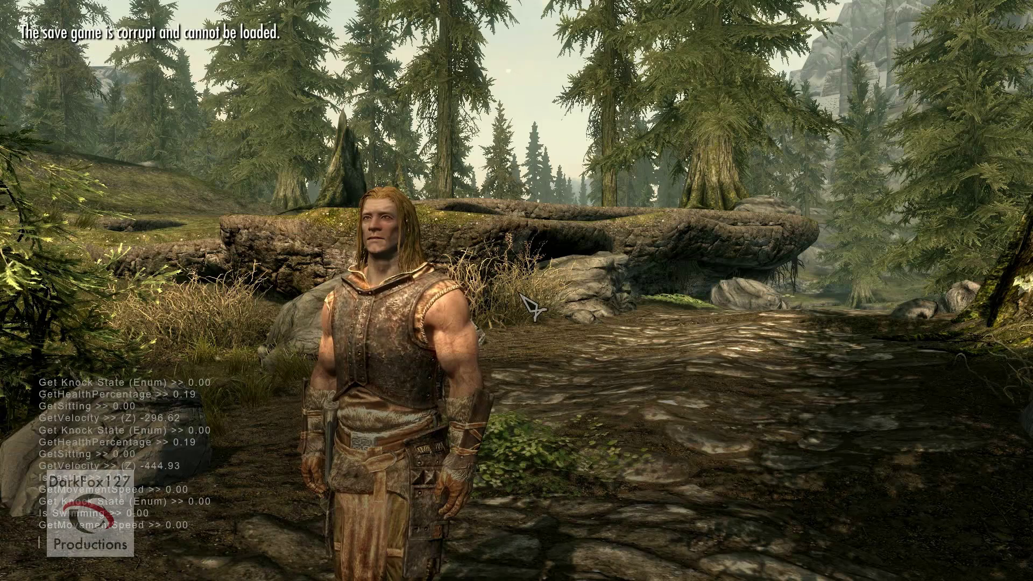
pyautogui.write('showme')
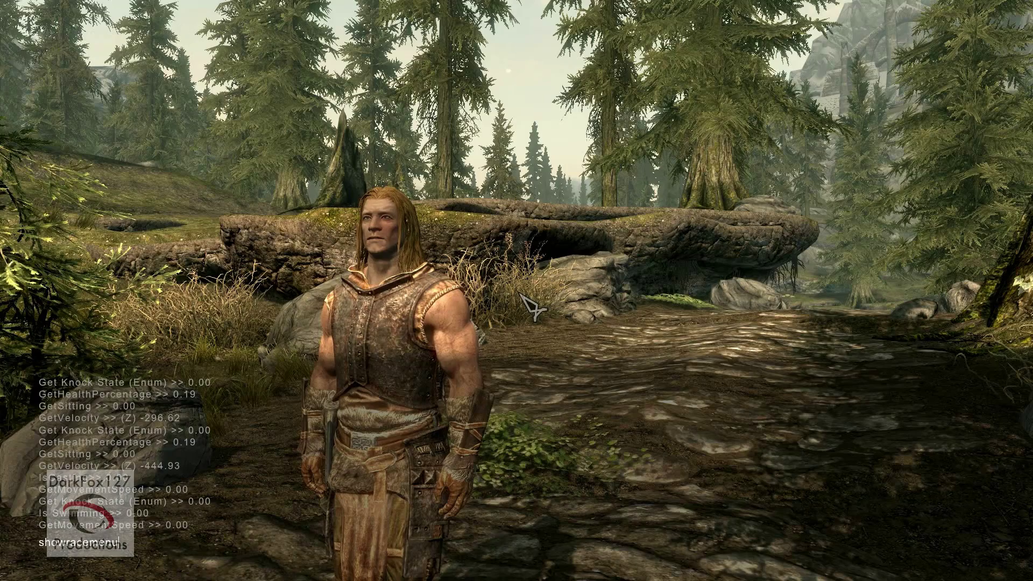
pyautogui.press('Return')
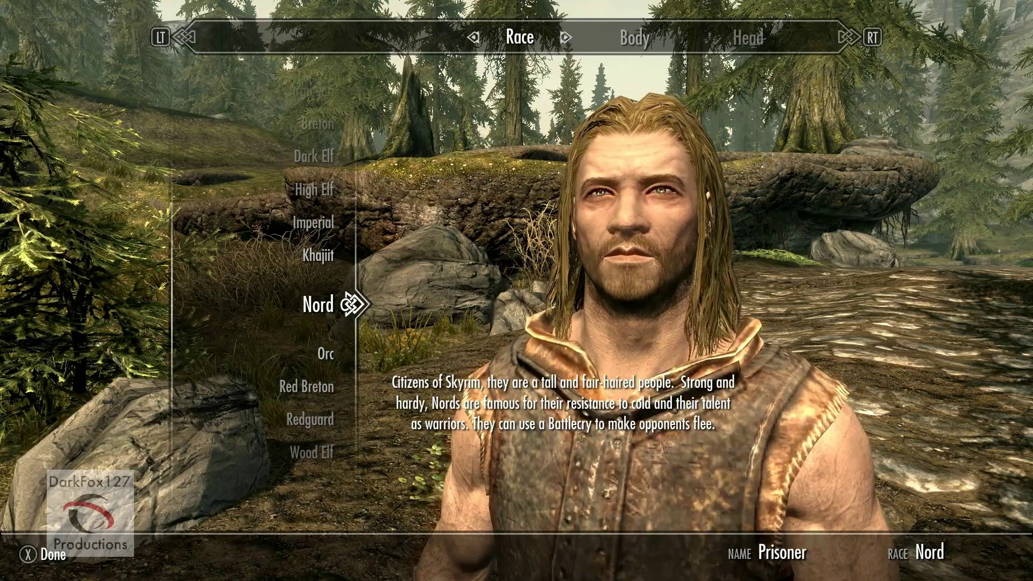
pyautogui.press('Down')
pyautogui.press('Down')
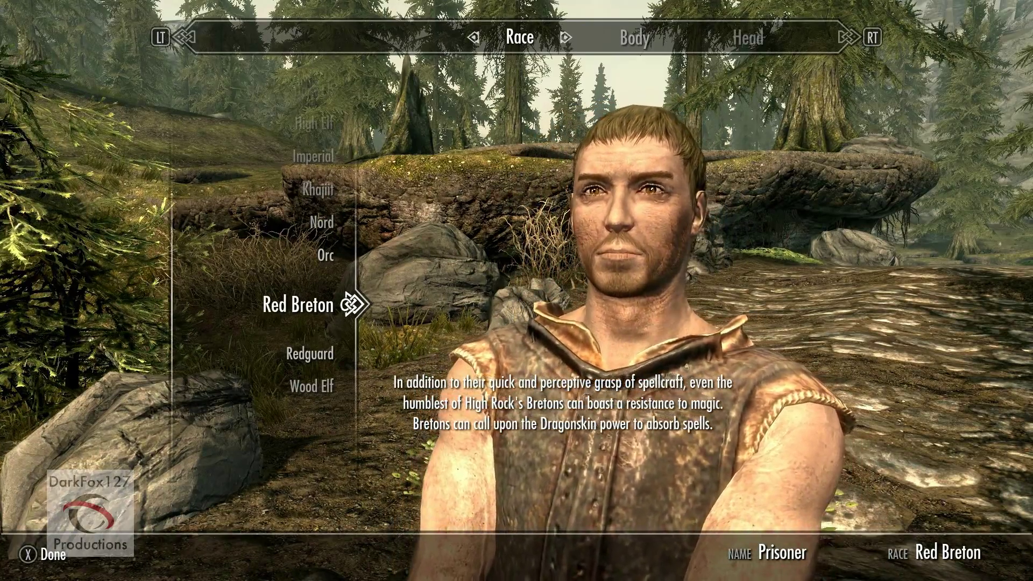
# Step: Compare the female and male Red Breton in the body settings, return the sex to male and select the second preset
pyautogui.press('Right')
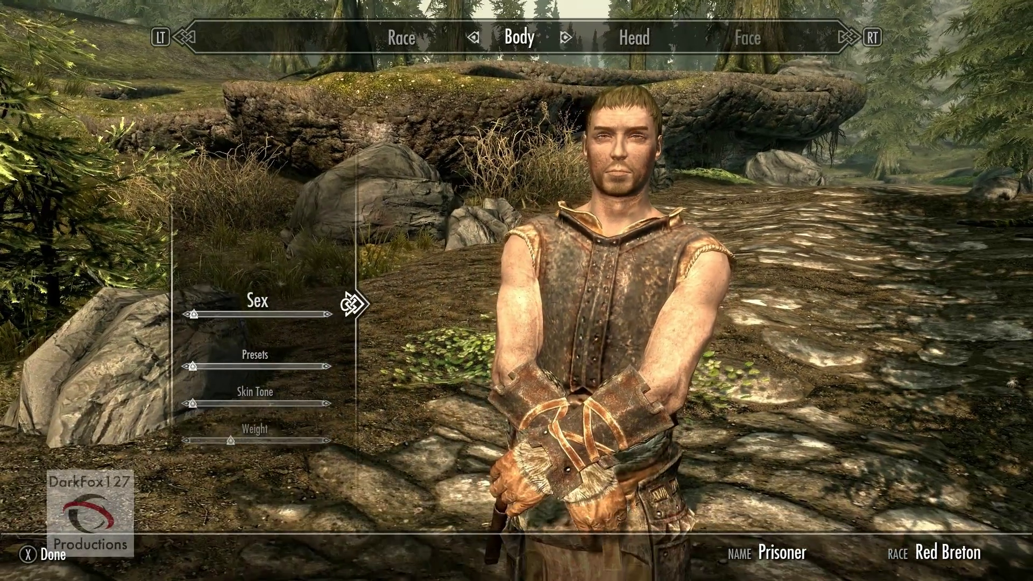
pyautogui.press('Right')
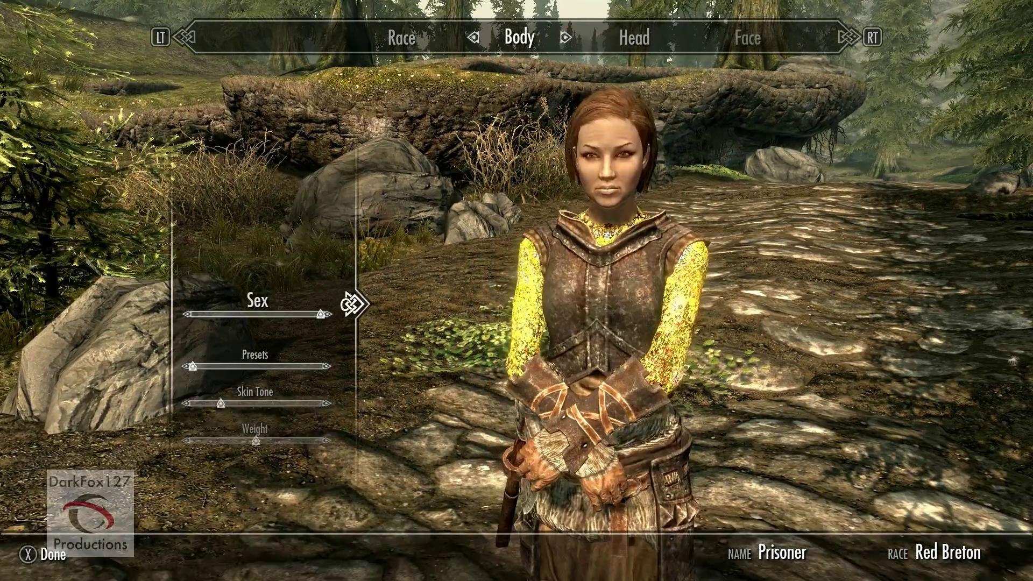
pyautogui.press('Left')
pyautogui.press('Right')
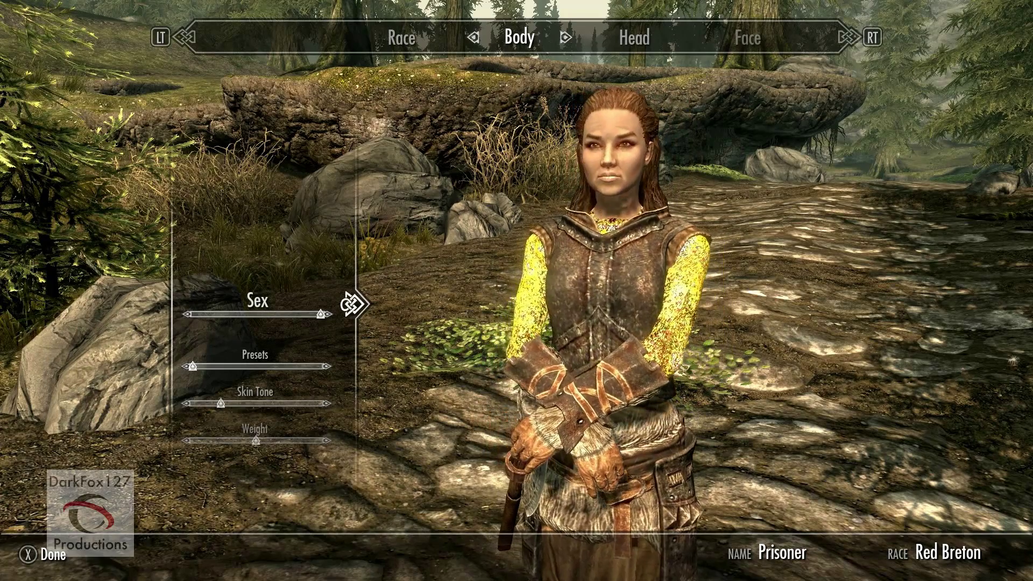
pyautogui.press('Left')
pyautogui.press('Down')
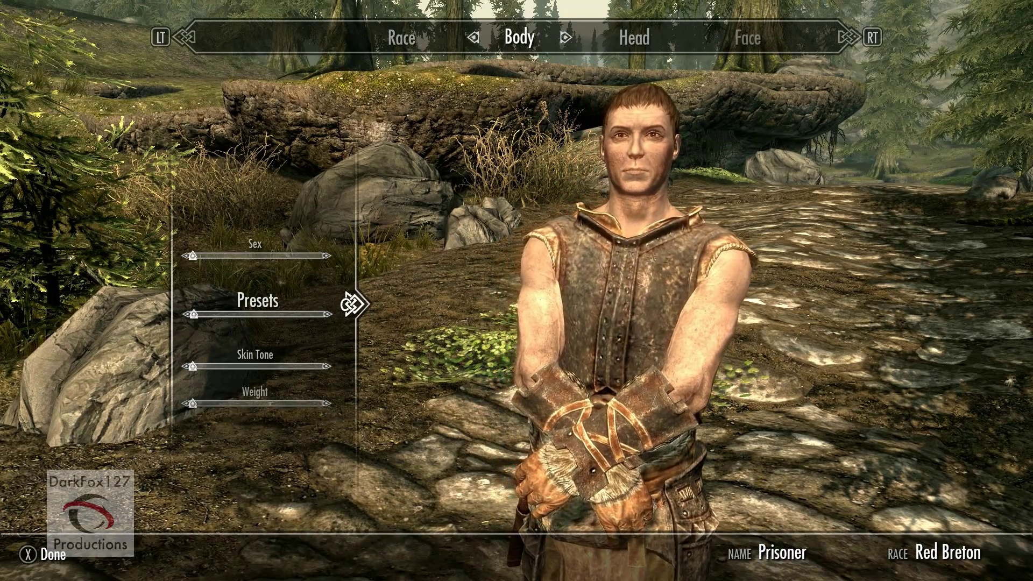
pyautogui.press('Right')
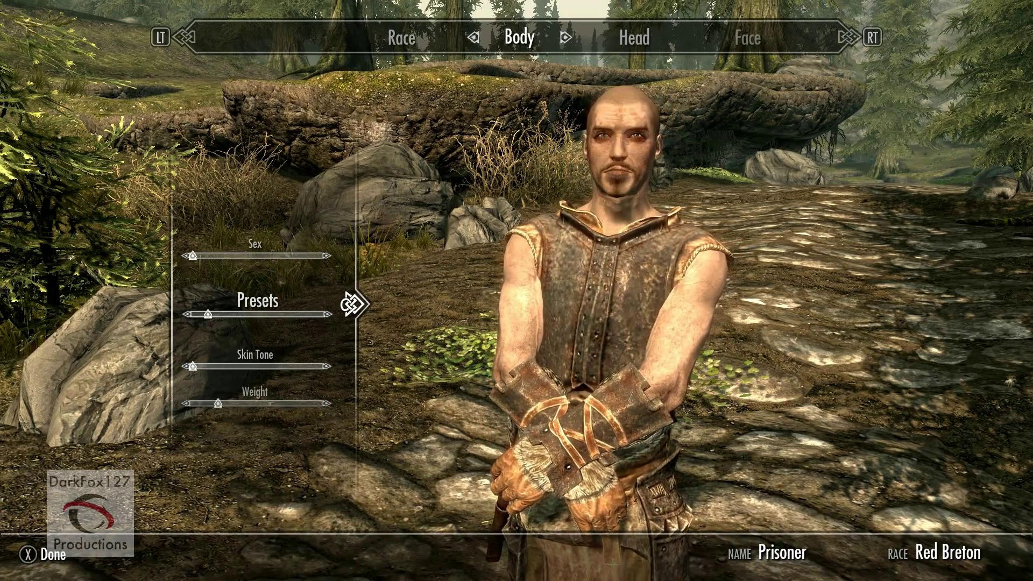
# Step: Browse the male Red Breton presets and settle on one with swept-back auburn hair and no beard
pyautogui.press('Right')
pyautogui.press('Right')
pyautogui.press('Right')
pyautogui.press('Right')
pyautogui.press('Right')
pyautogui.press('Right')
pyautogui.press('Right')
pyautogui.press('Right')
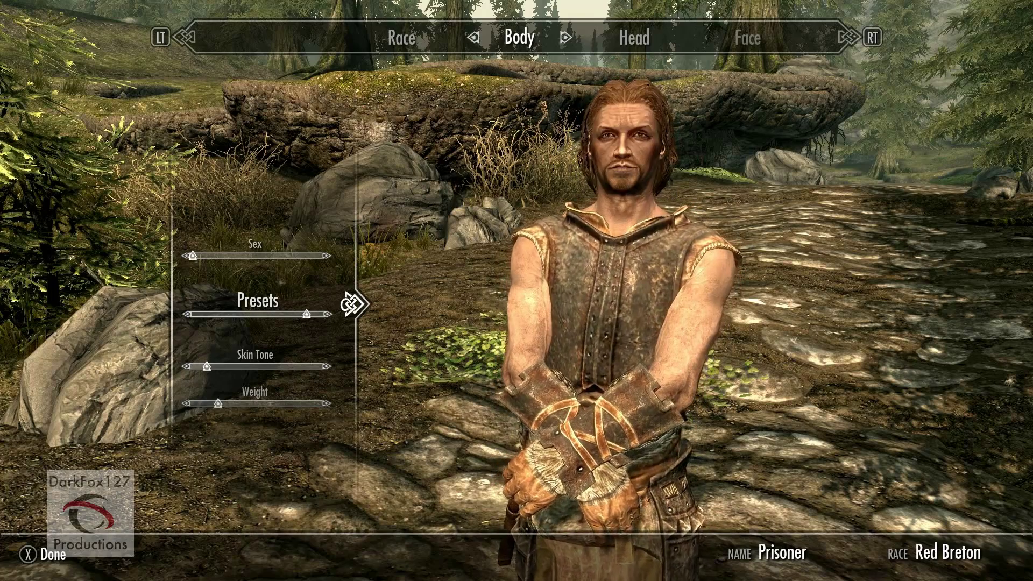
pyautogui.press('Left')
pyautogui.press('Left')
pyautogui.press('Left')
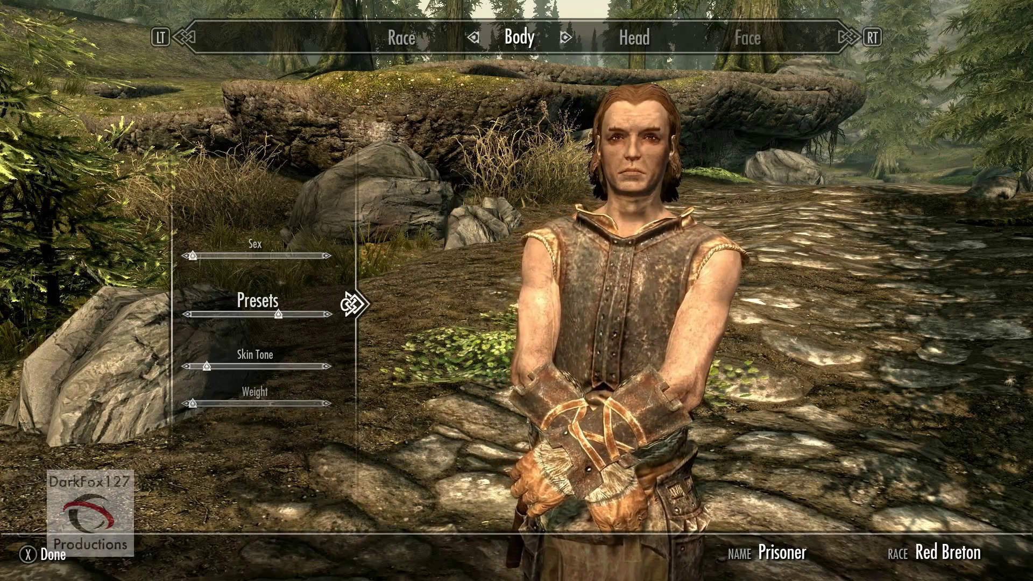
# Step: Try a different skin tone, return to the previous one, and increase the character's weight slightly
pyautogui.press('Down')
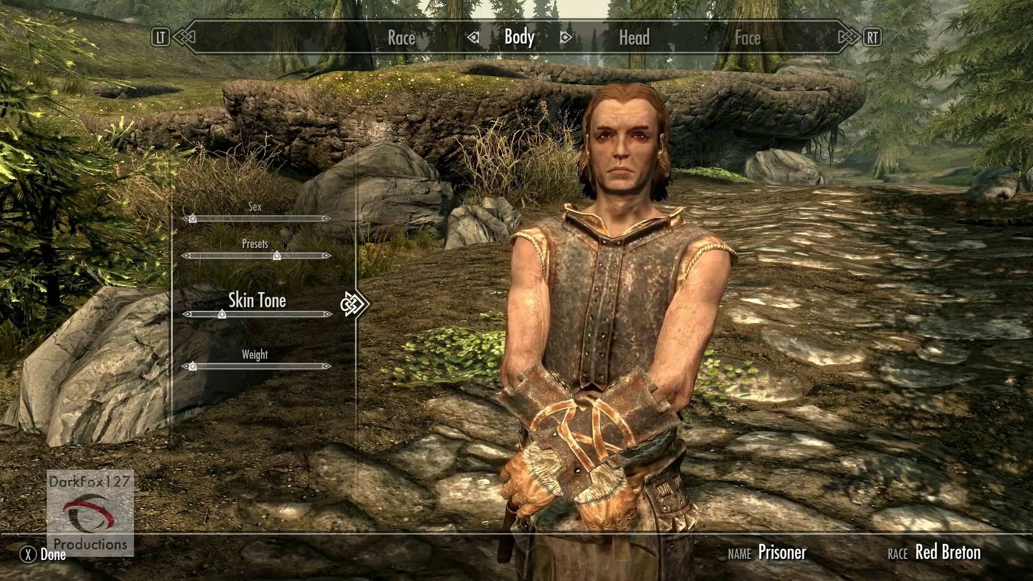
pyautogui.press('Left')
pyautogui.press('Down')
pyautogui.press('Right')
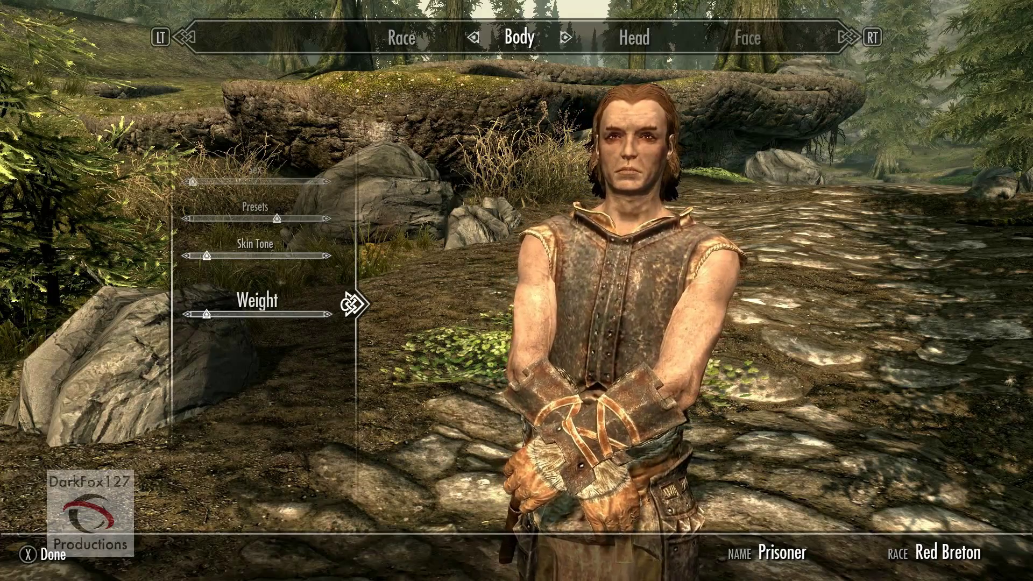
# Step: In the hair settings, step through the hair color positions and apply the bright red hair color
pyautogui.press('RT')
pyautogui.press('RT')
pyautogui.press('RT')
pyautogui.press('RT')
pyautogui.press('RT')
pyautogui.press('RT')
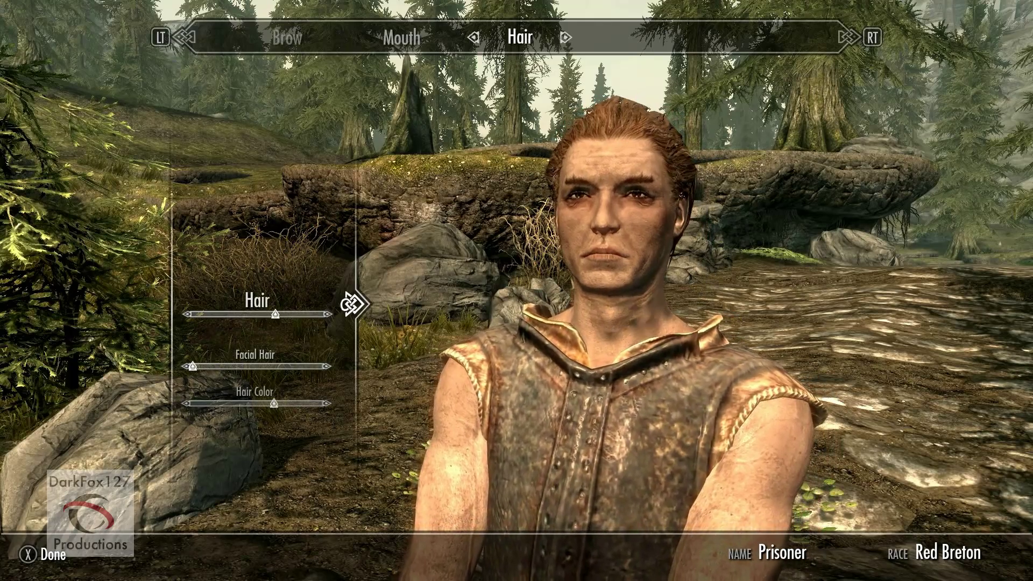
pyautogui.press('Down')
pyautogui.press('Down')
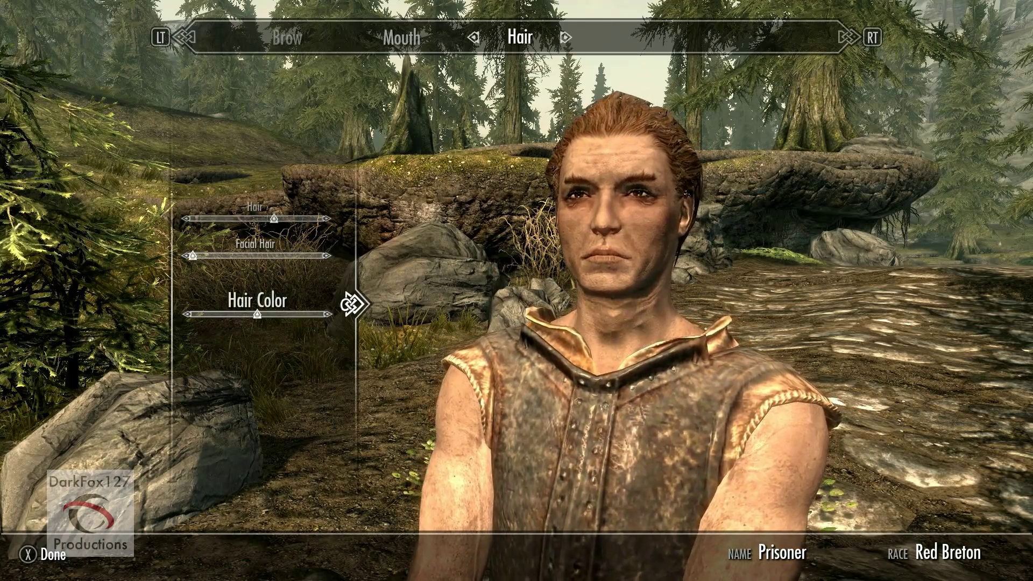
pyautogui.press('Right')
pyautogui.press('Right')
pyautogui.press('Left')
pyautogui.press('Left')
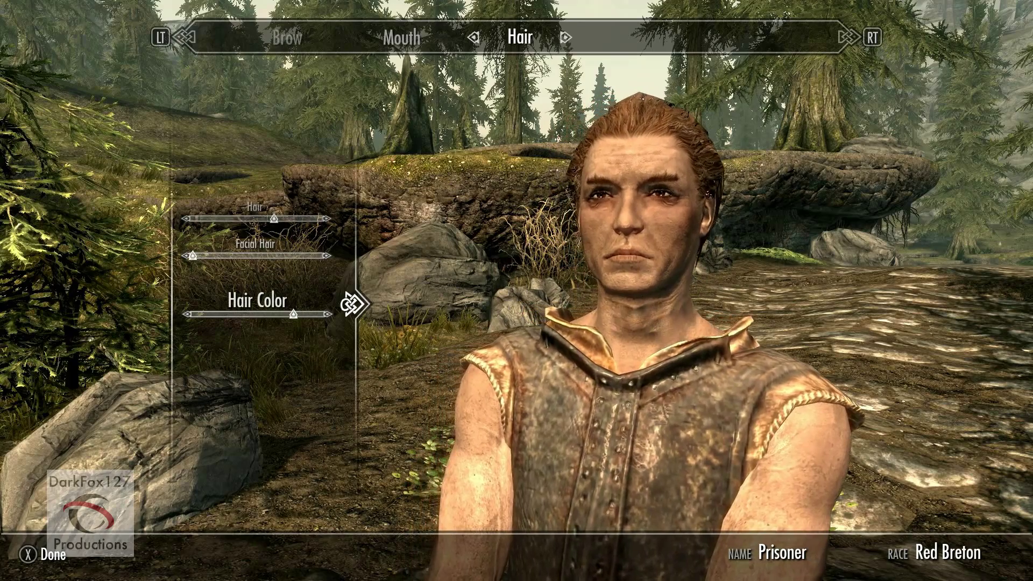
pyautogui.press('Left')
pyautogui.press('Left')
pyautogui.press('Left')
pyautogui.press('Left')
pyautogui.press('Left')
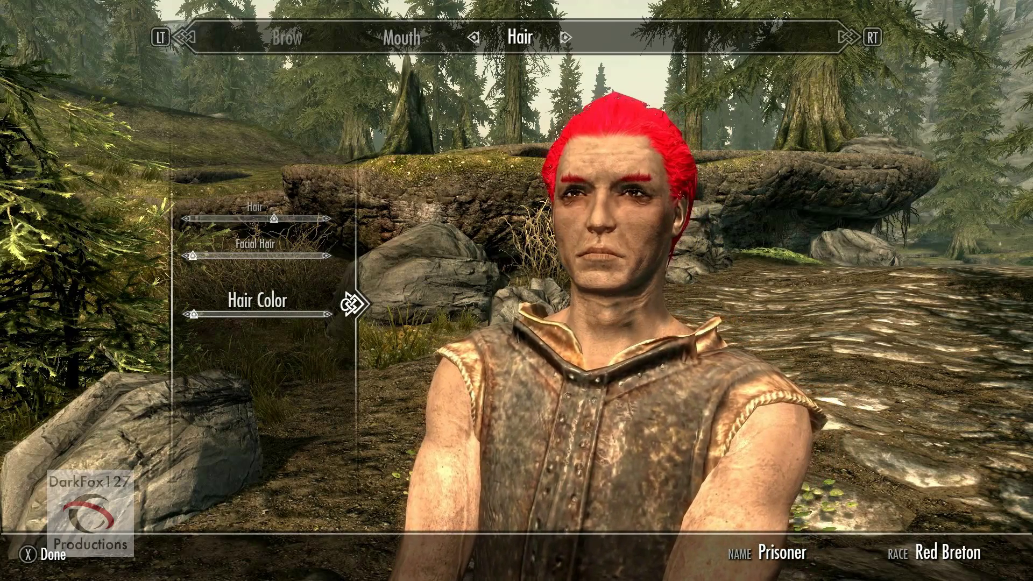
# Step: Check the remaining hair color positions to see which colors the race offers
pyautogui.press('Left')
pyautogui.press('Right')
pyautogui.press('Right')
pyautogui.press('Right')
pyautogui.press('Right')
pyautogui.press('Right')
pyautogui.press('Right')
pyautogui.press('Right')
pyautogui.press('Right')
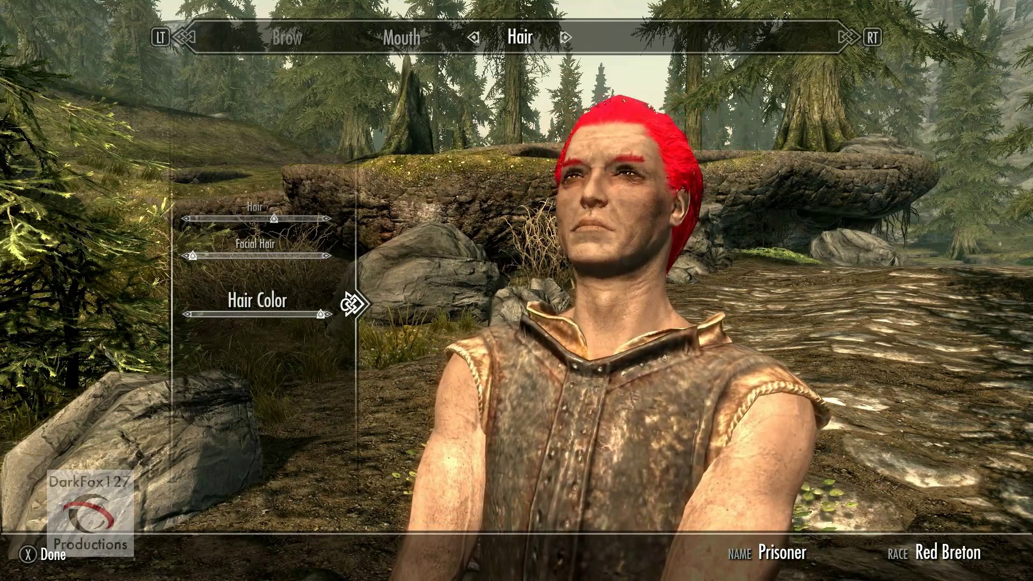
# Step: Try the full and chin-line beards, and choose the small chin goatee as the facial hair
pyautogui.press('Up')
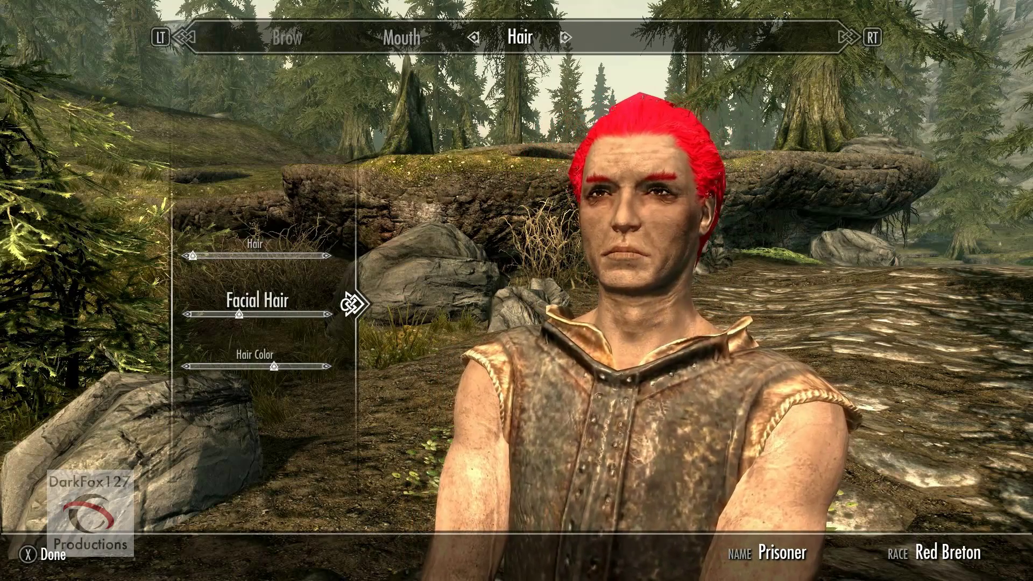
pyautogui.press('Right')
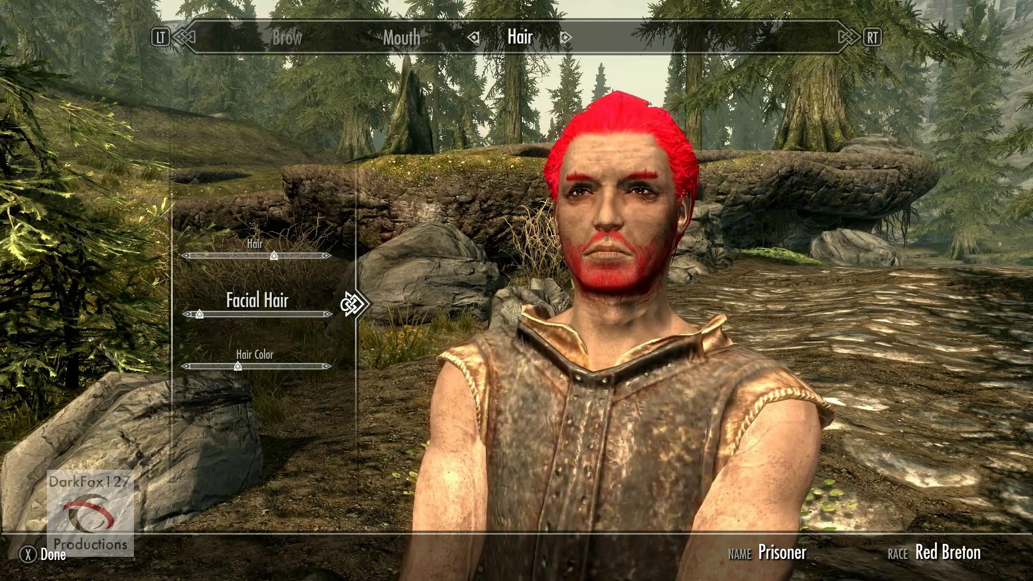
pyautogui.press('Up')
pyautogui.press('Down')
pyautogui.press('Up')
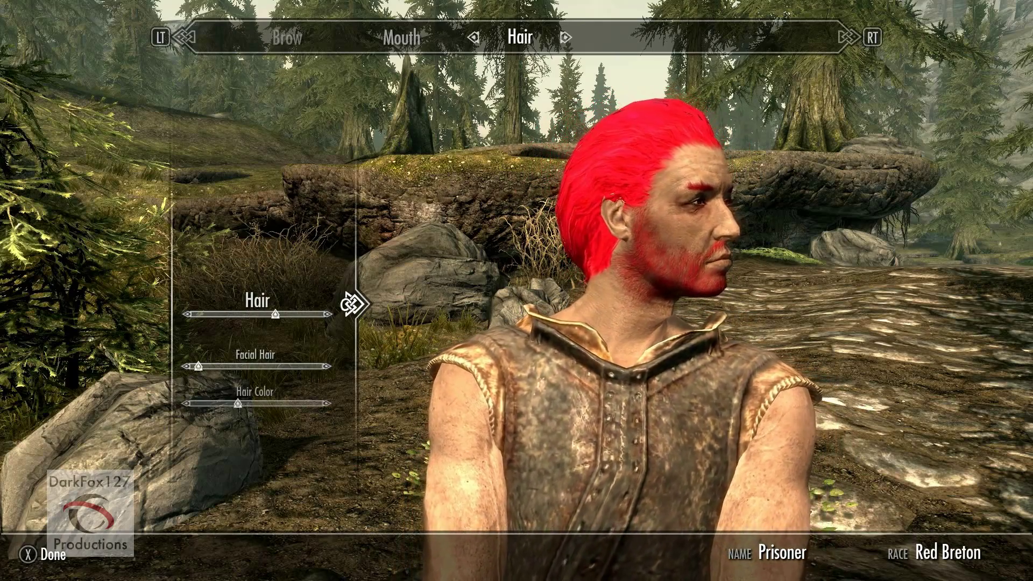
pyautogui.press('Down')
pyautogui.press('Right')
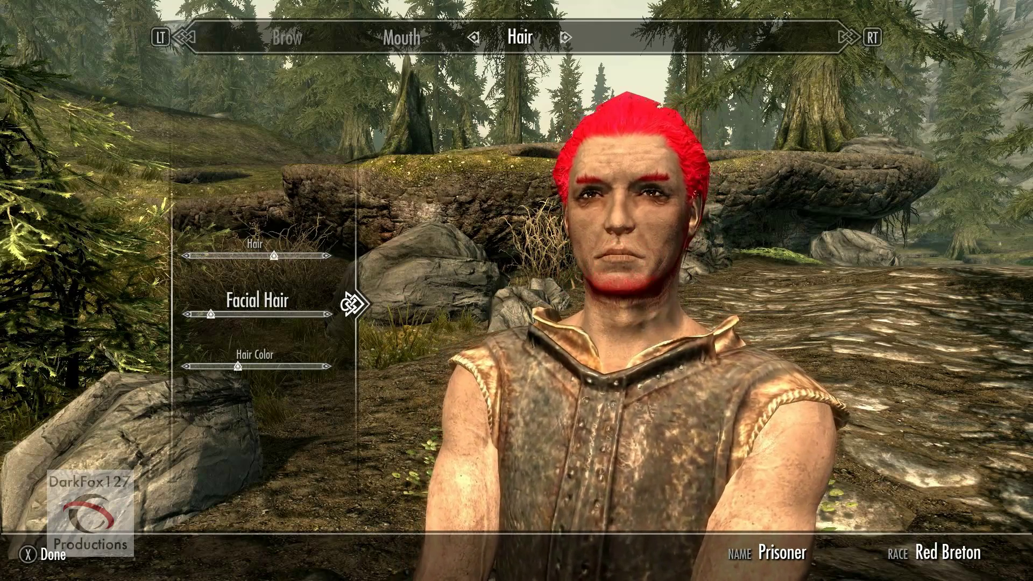
pyautogui.press('Right')
# Step: Compare several hairstyles on the Red Breton, including the balding one, and choose the long braided style
pyautogui.press('Up')
pyautogui.press('Left')
pyautogui.press('Left')
pyautogui.press('Left')
pyautogui.press('Left')
pyautogui.press('Left')
pyautogui.press('Left')
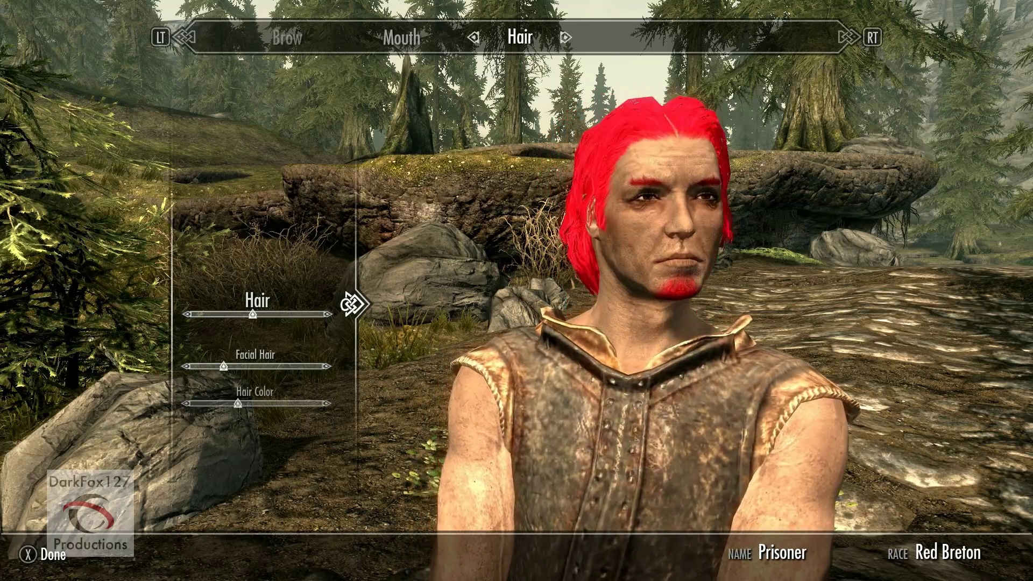
pyautogui.press('Left')
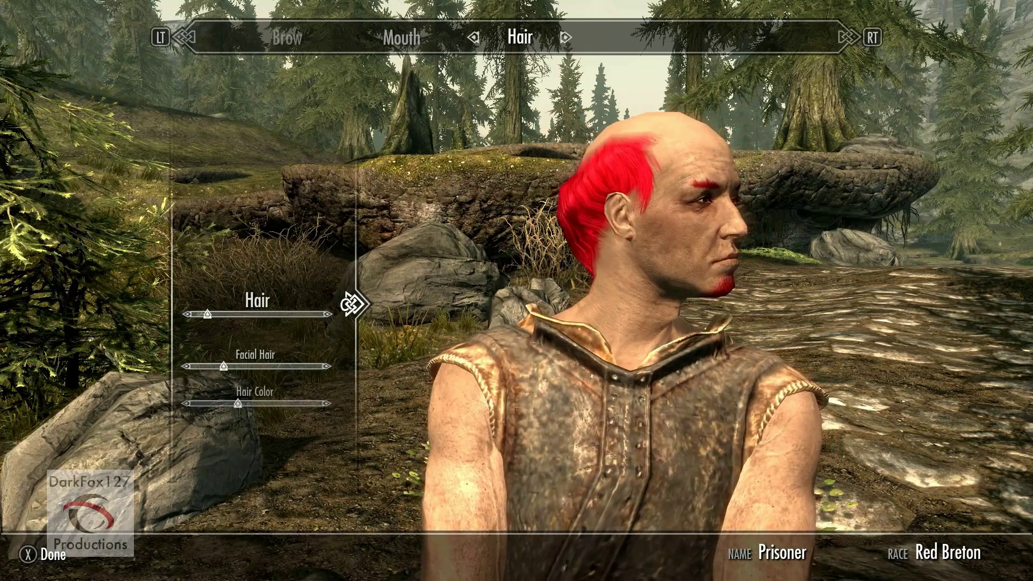
pyautogui.press('Right')
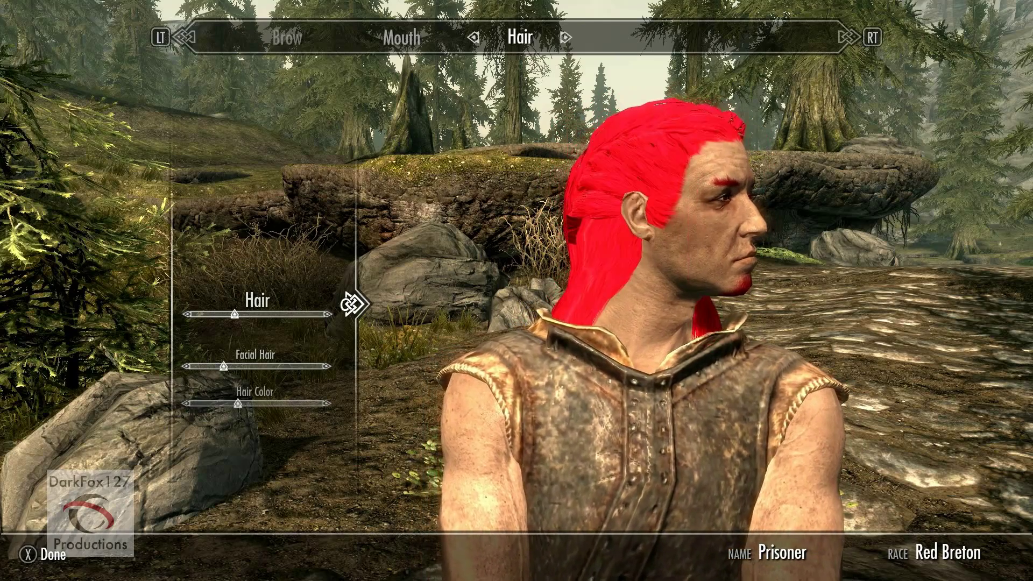
pyautogui.press('Right')
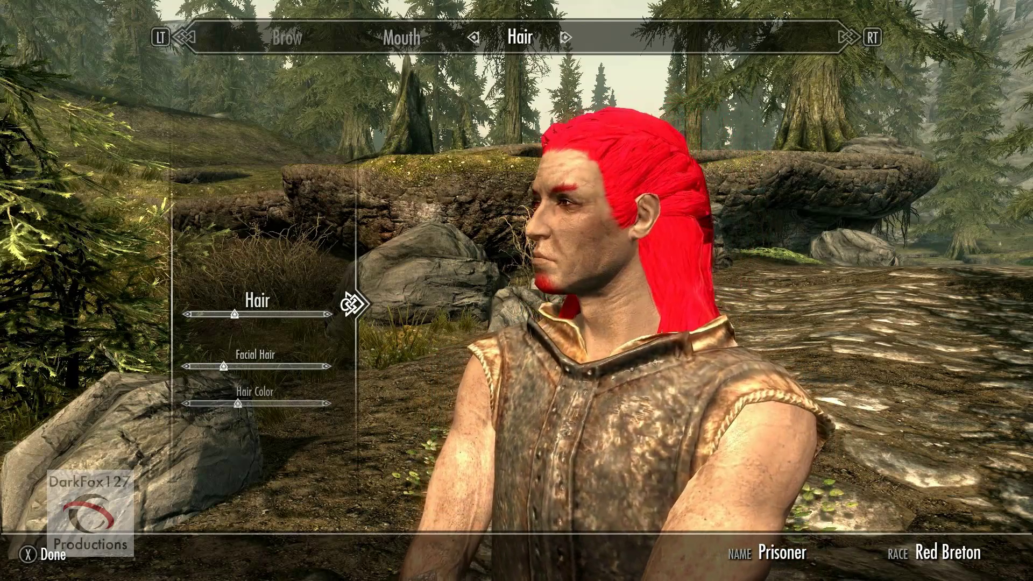